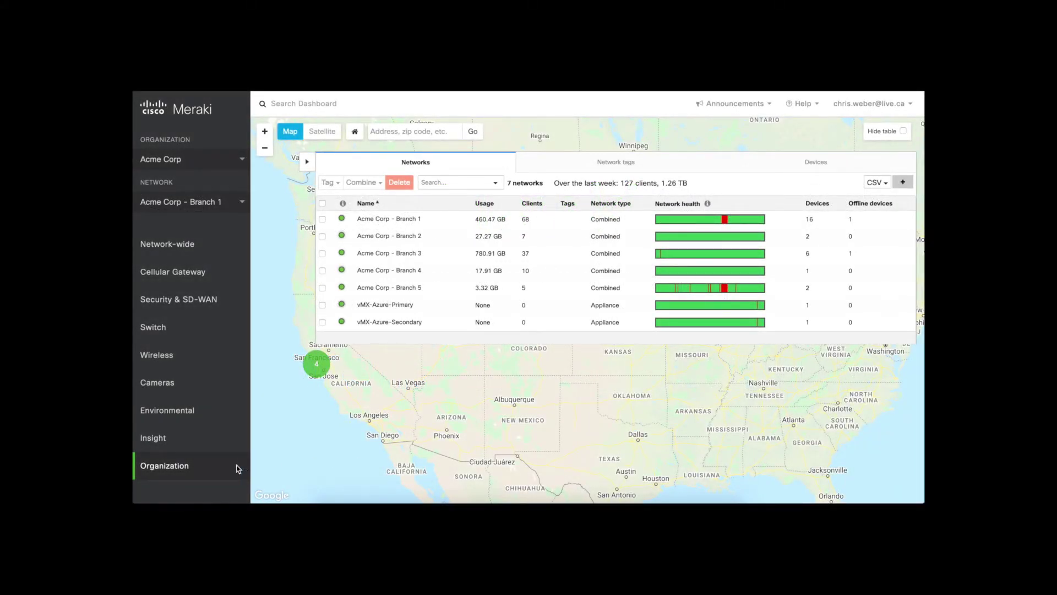
From Organization > Cloud On-Ramp, start a new Cisco Umbrella SD-WAN Connector deployment
mouse_move(242, 468)
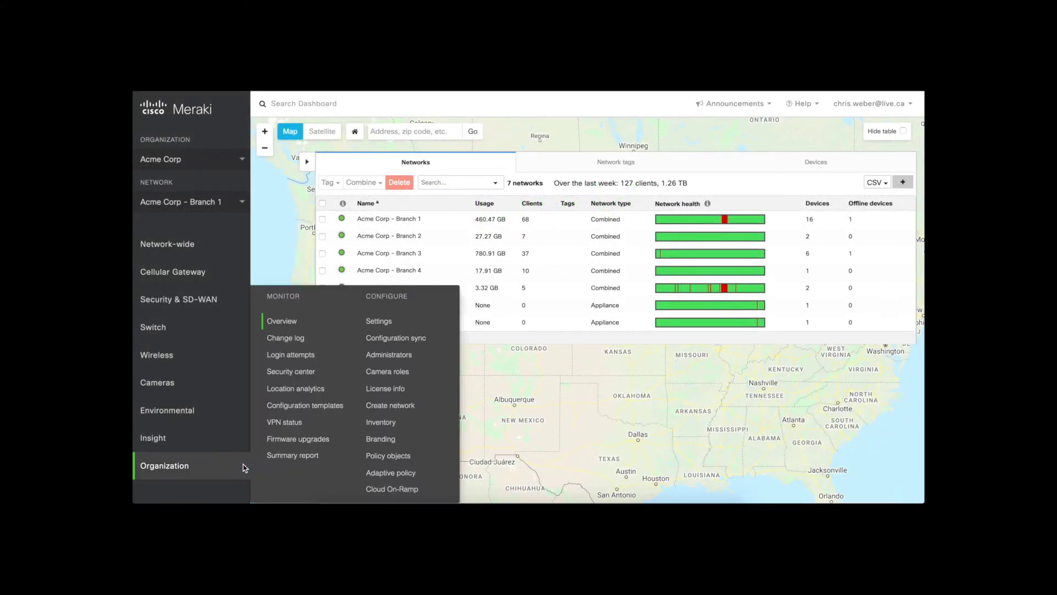
left_click(384, 485)
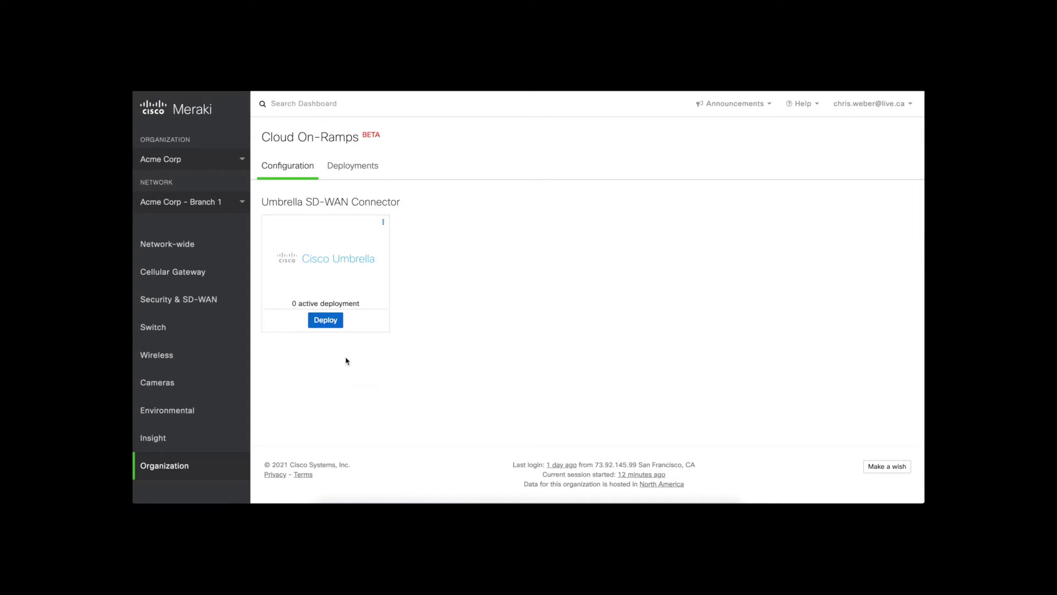
left_click(327, 320)
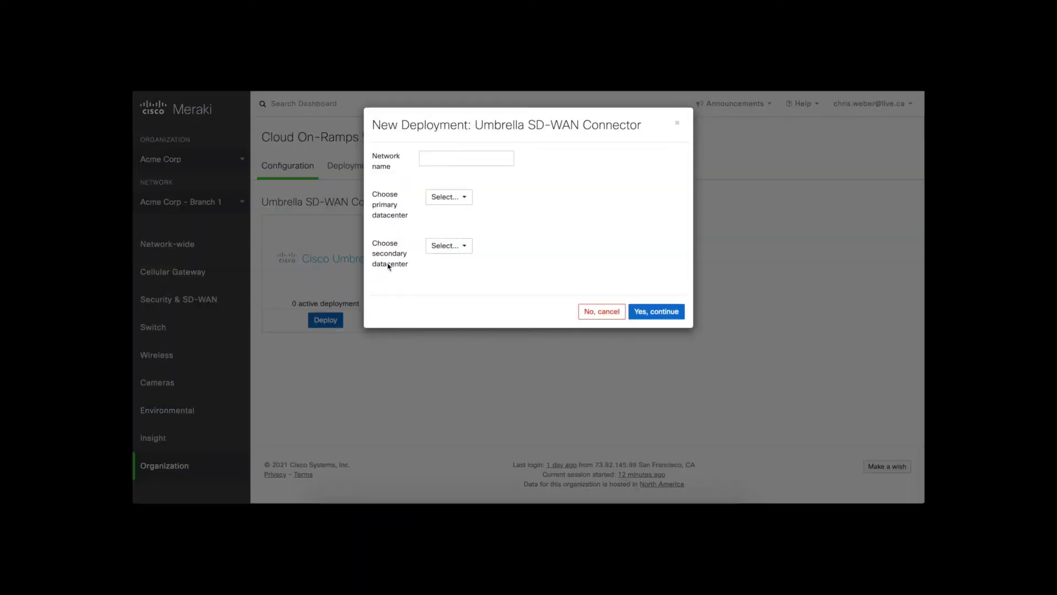
Create connector acme-corp-sig with Los Angeles USA primary and New York USA secondary datacenters
left_click(446, 157)
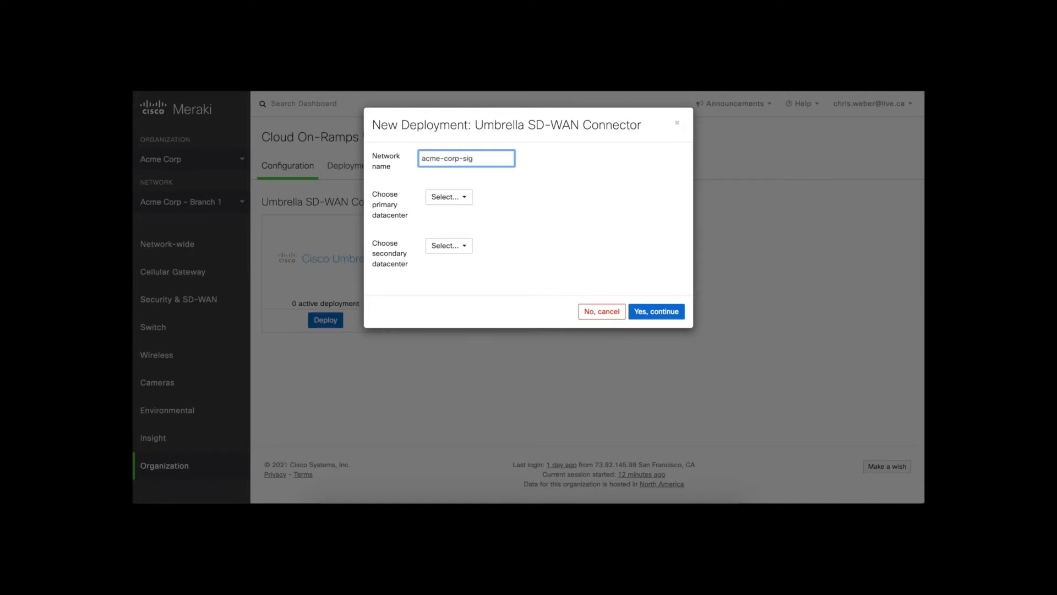
left_click(462, 198)
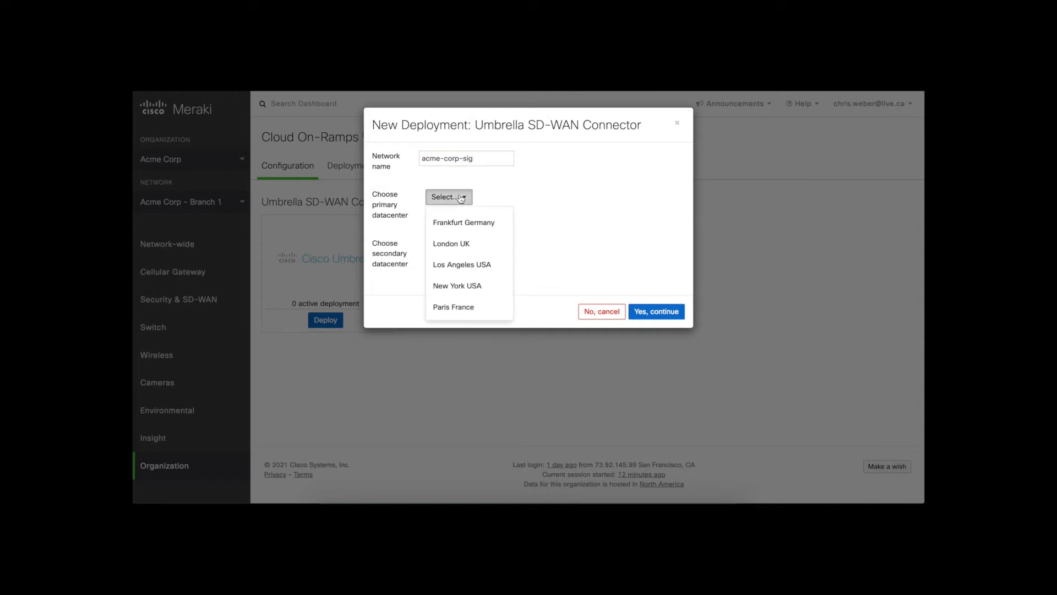
left_click(457, 265)
left_click(450, 248)
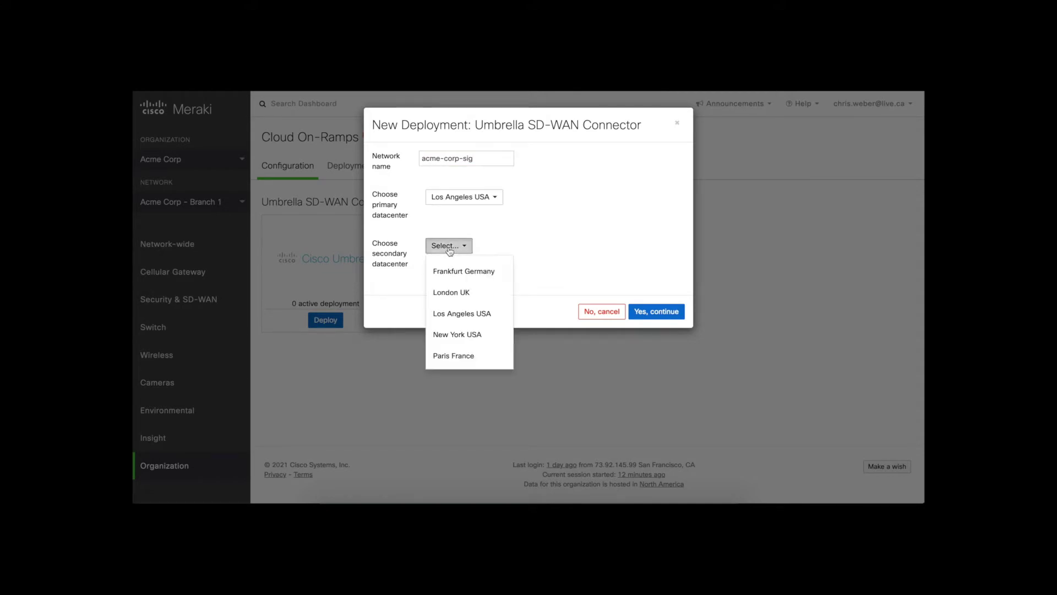
left_click(452, 333)
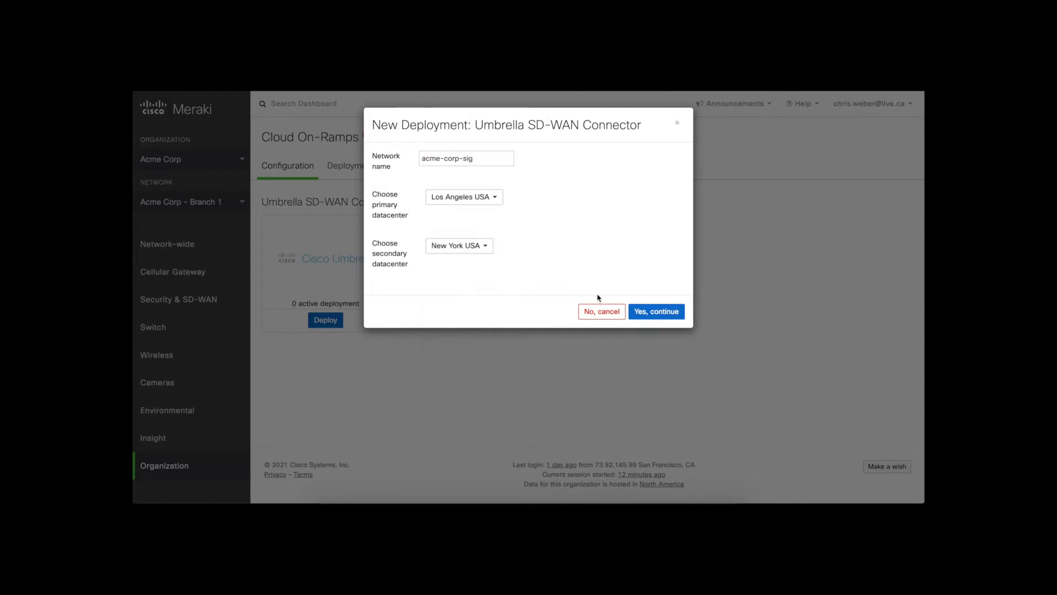
left_click(651, 313)
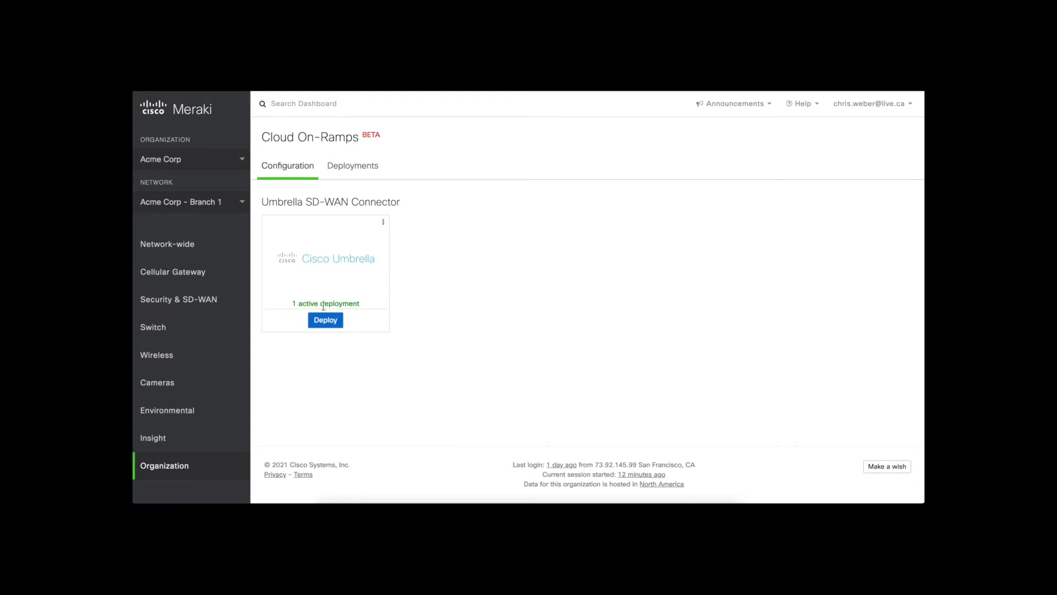
Review the connector Deployments list, then switch networks with the sidebar network selector
left_click(348, 167)
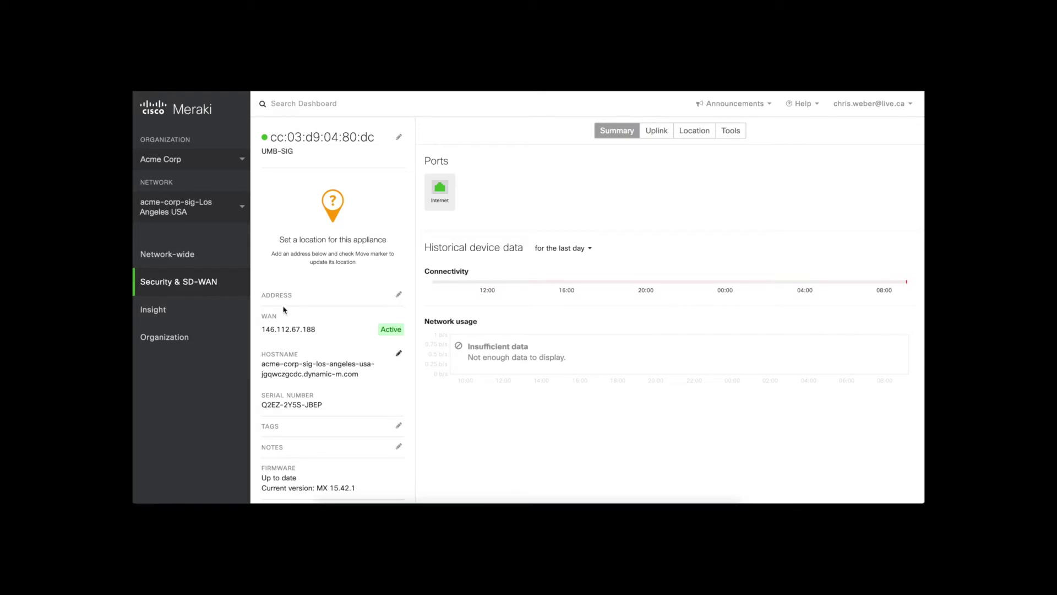
left_click(190, 207)
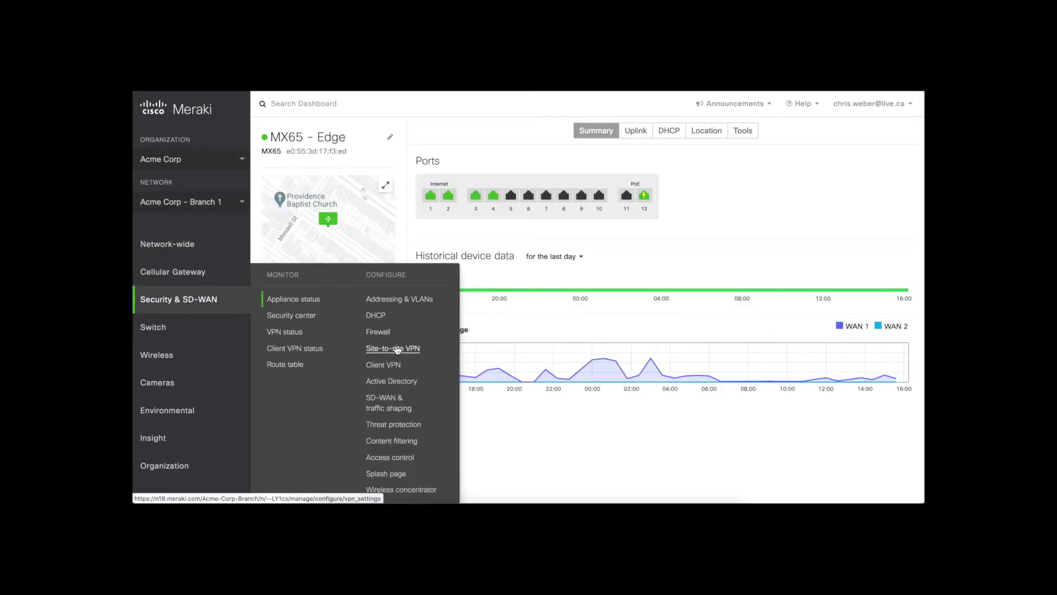
Add the acme-corp-sig Los Angeles and New York connectors as site-to-site VPN hubs and save
left_click(397, 349)
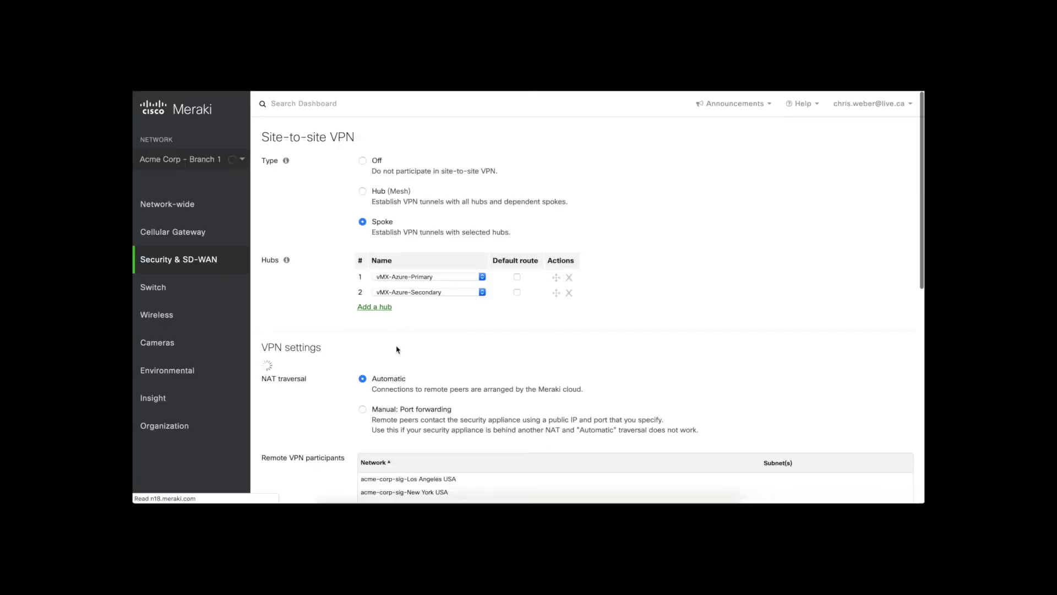
left_click(379, 307)
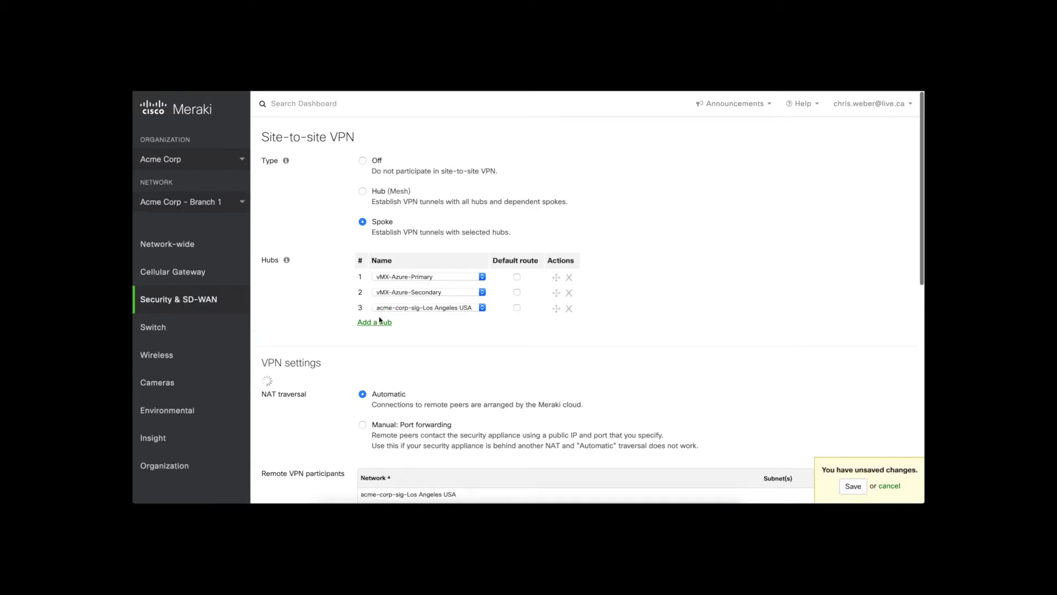
left_click(379, 322)
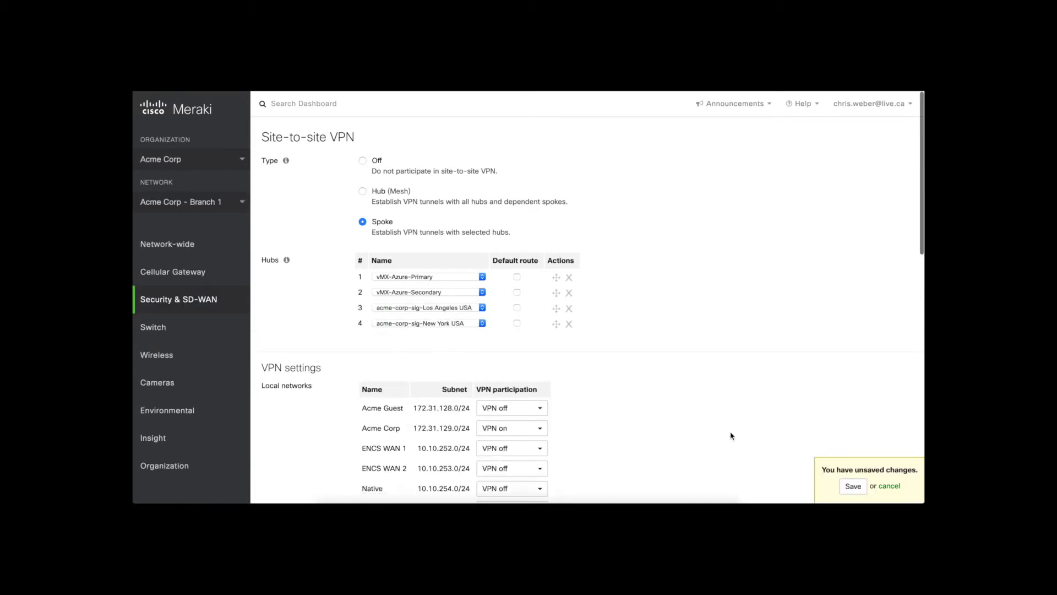
left_click(853, 488)
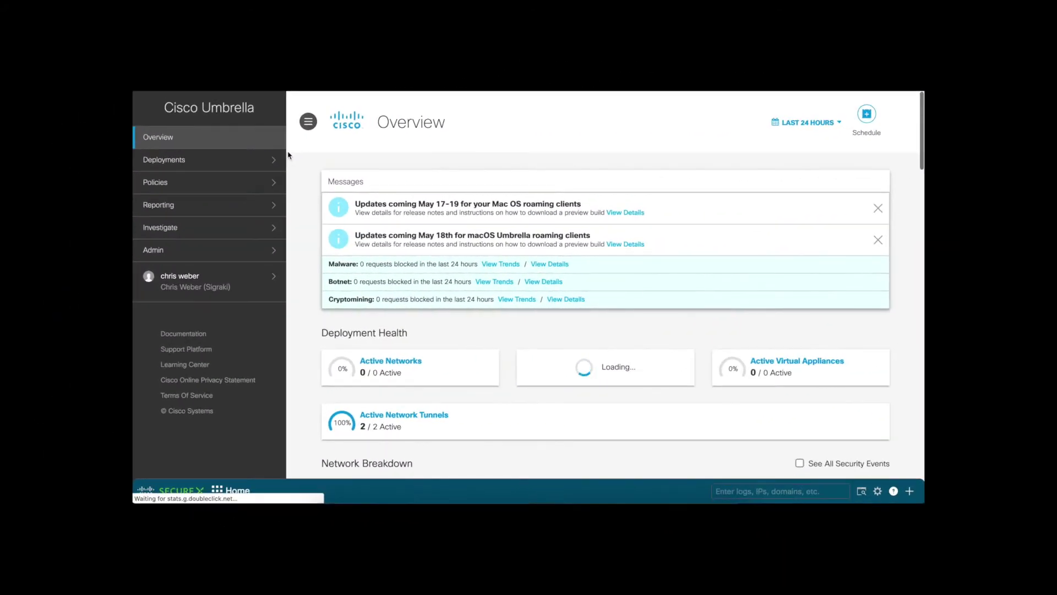
Check both acme-corp-sig tunnels under Network Tunnels, then go to Policies > Web Policy
left_click(272, 160)
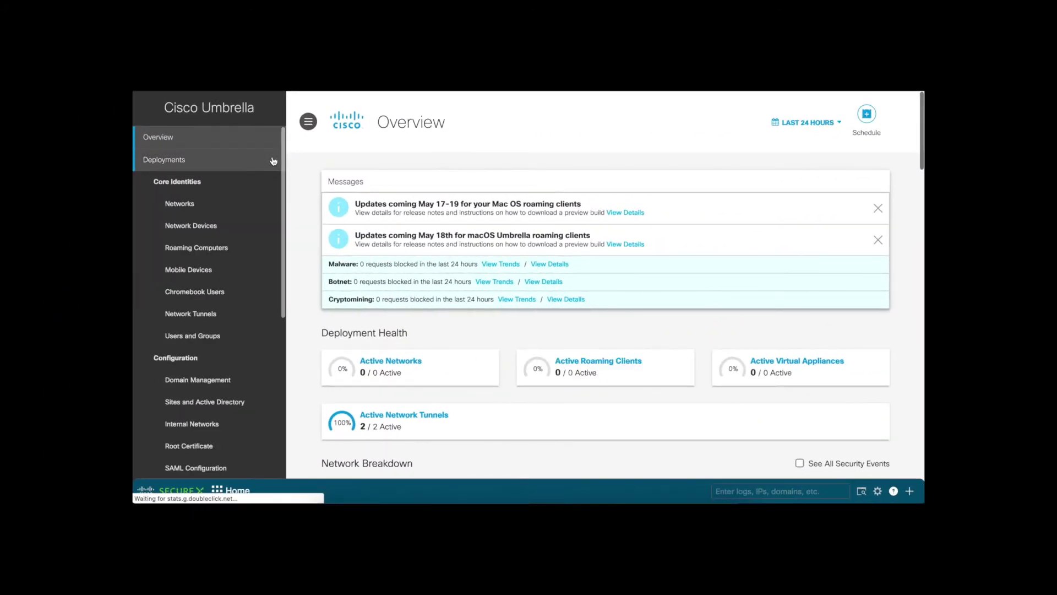
left_click(205, 315)
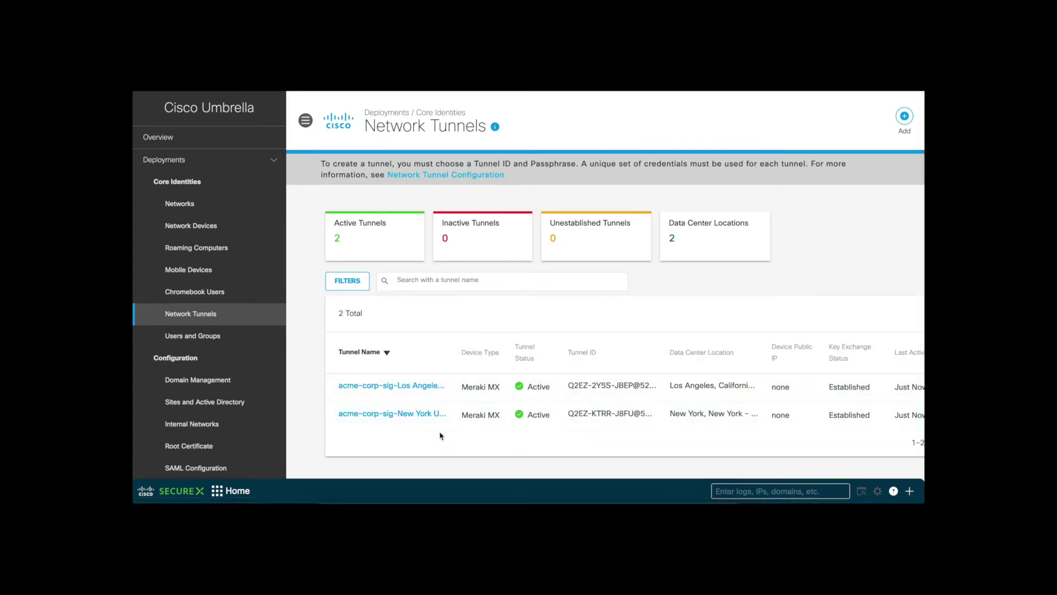
left_click(247, 160)
left_click(226, 223)
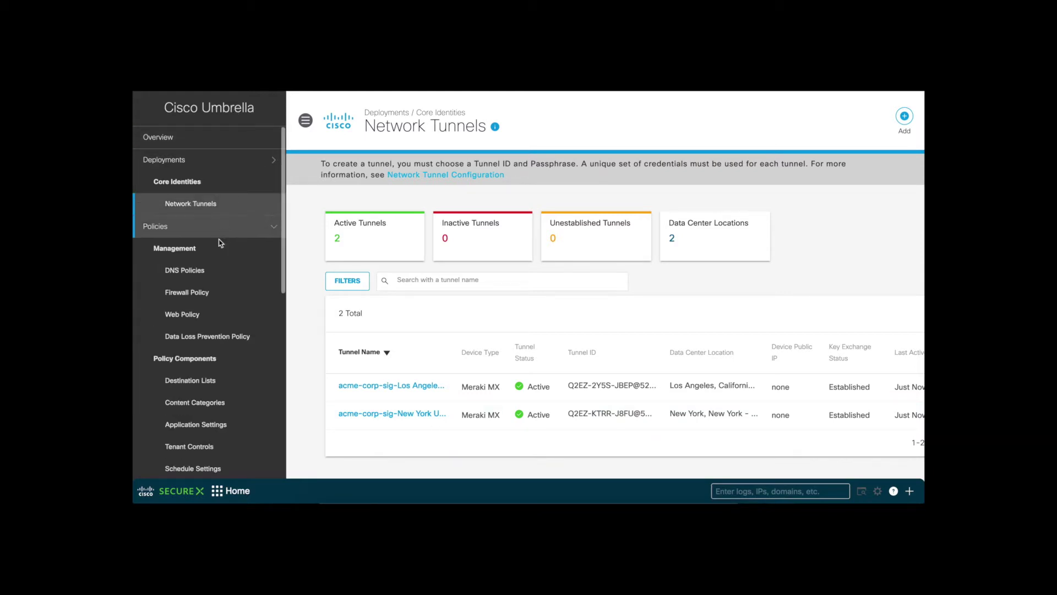
left_click(198, 315)
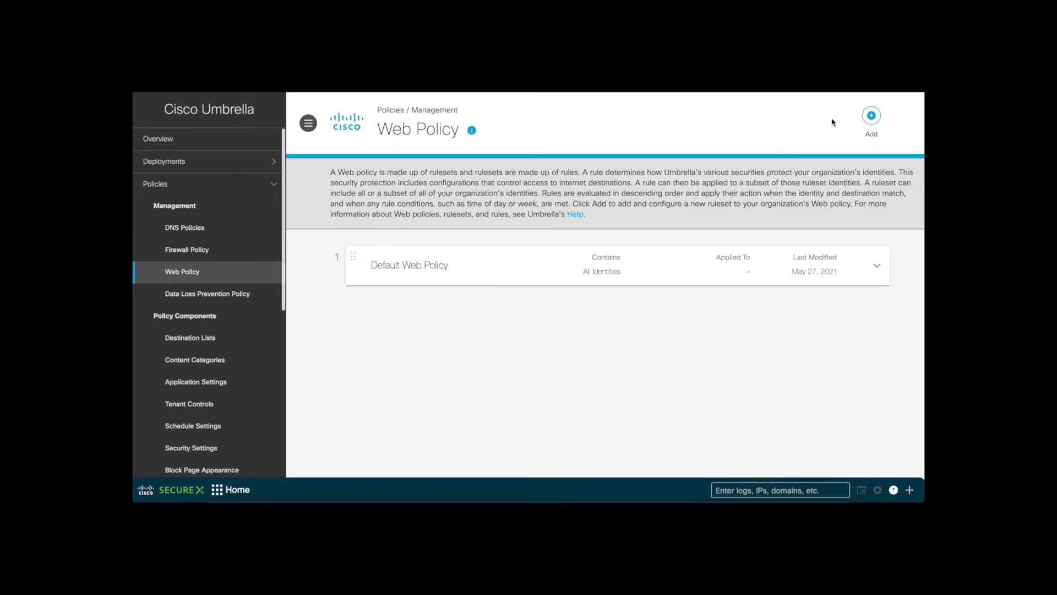
Add a ruleset with a new rule named Acme Corp RBI using the Isolate action
left_click(871, 115)
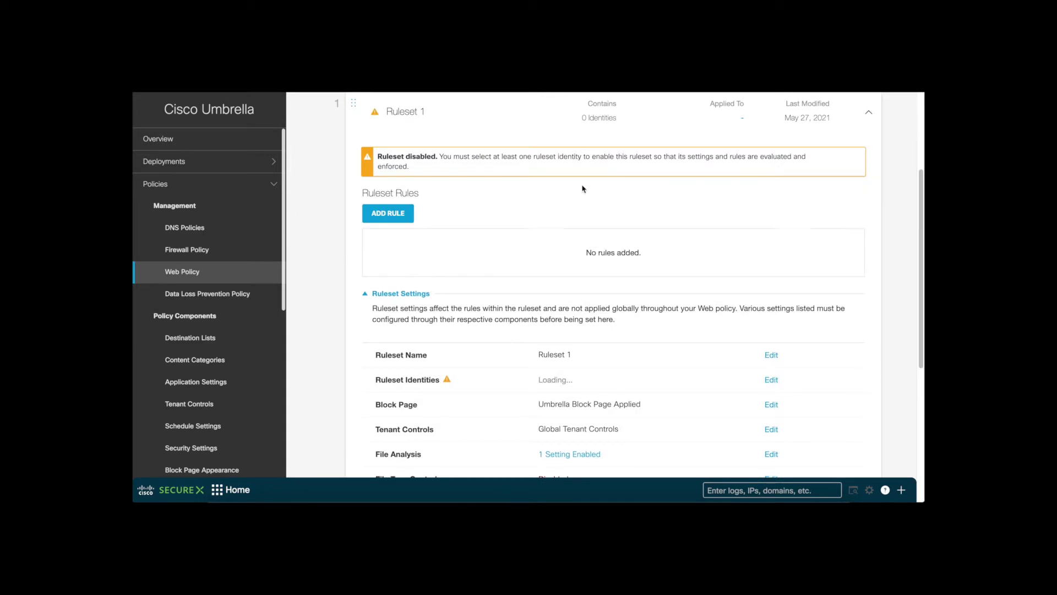
left_click(389, 214)
type("Acme Corp RBI")
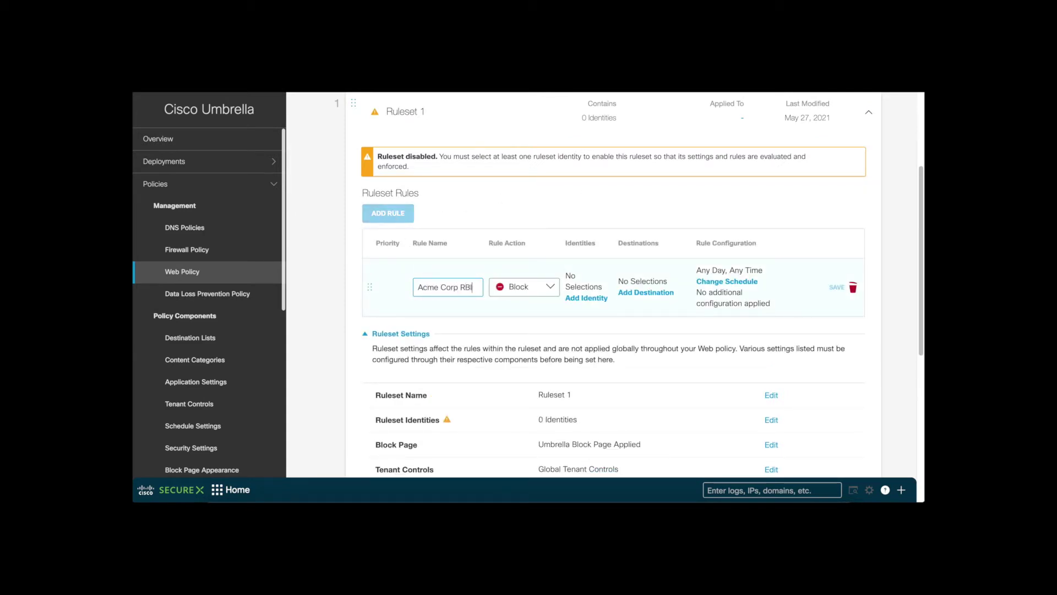
left_click(517, 292)
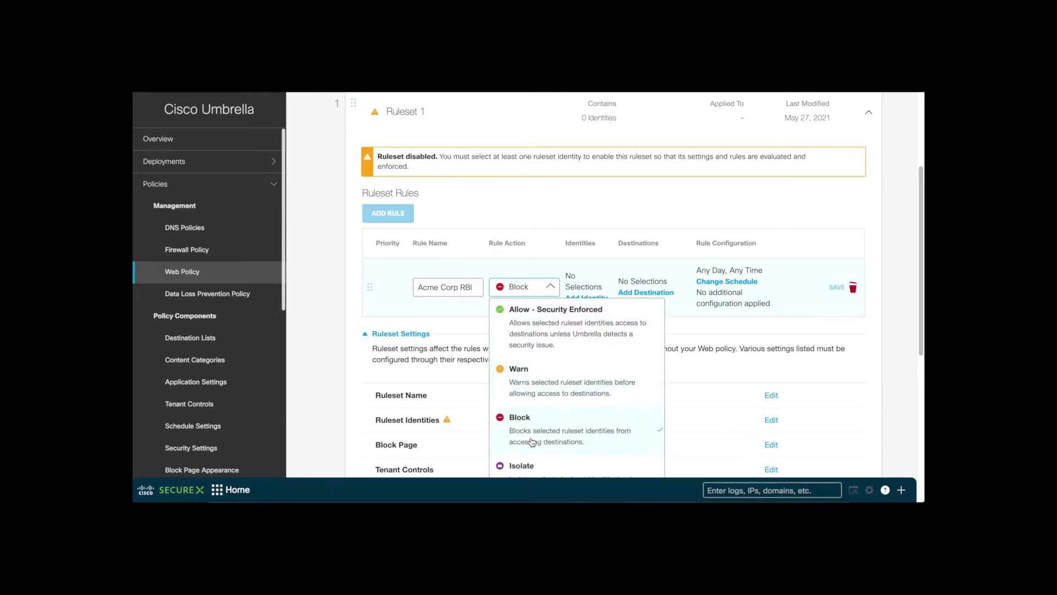
scroll(532, 443, "down", 2)
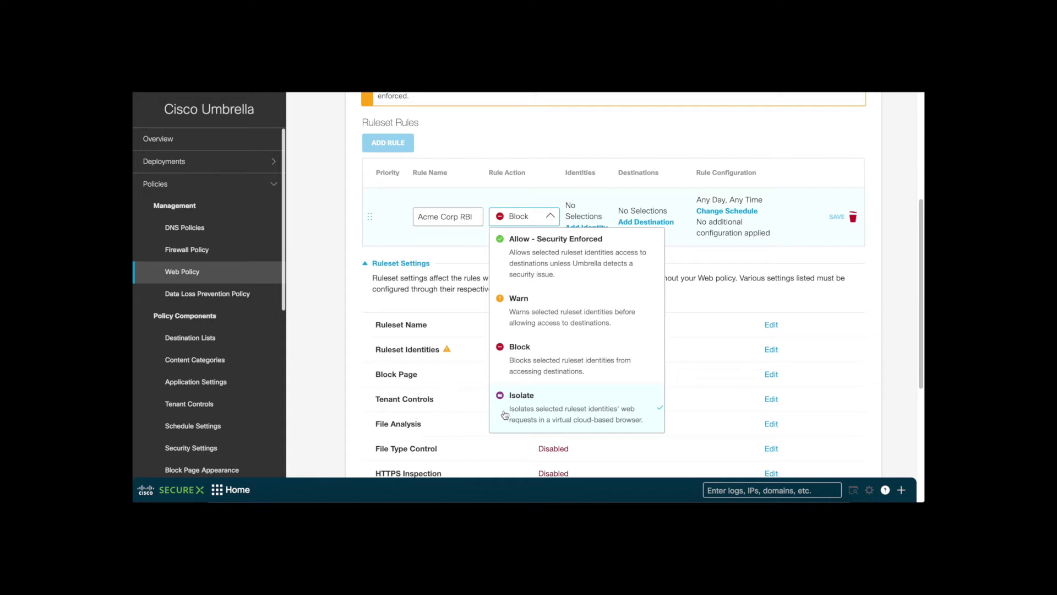
left_click(505, 414)
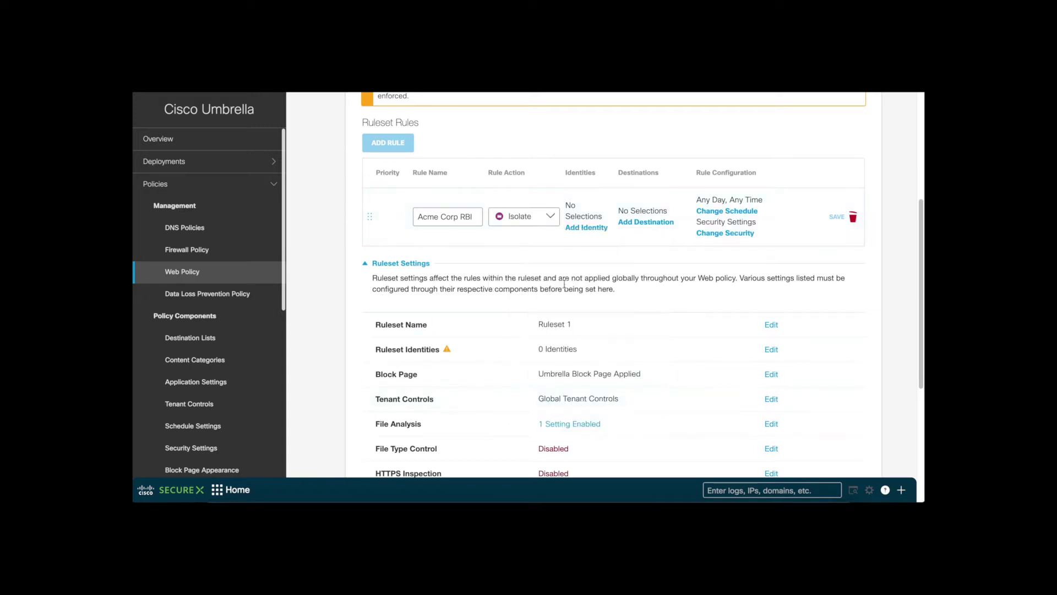
Apply the rule to all Network Tunnels identities and Any Destination
left_click(586, 227)
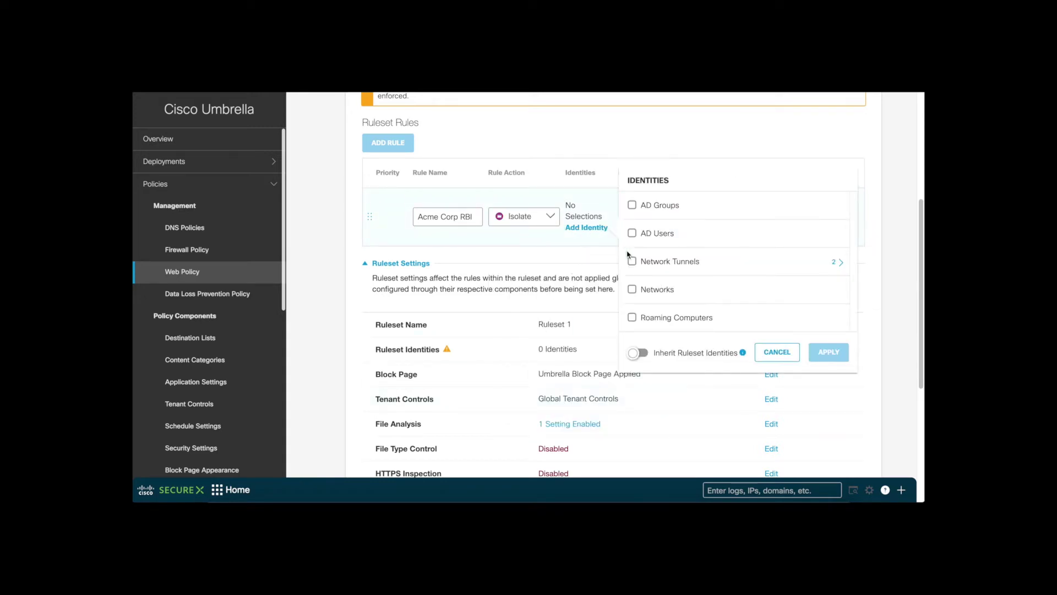
scroll(649, 299, "down", 1)
scroll(649, 299, "down", 1)
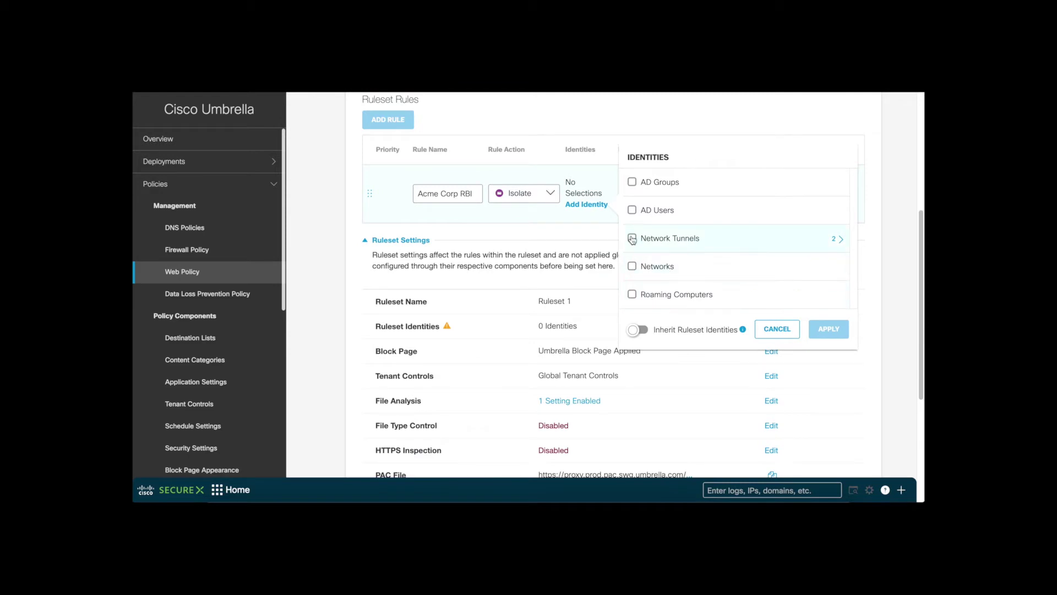
left_click(632, 239)
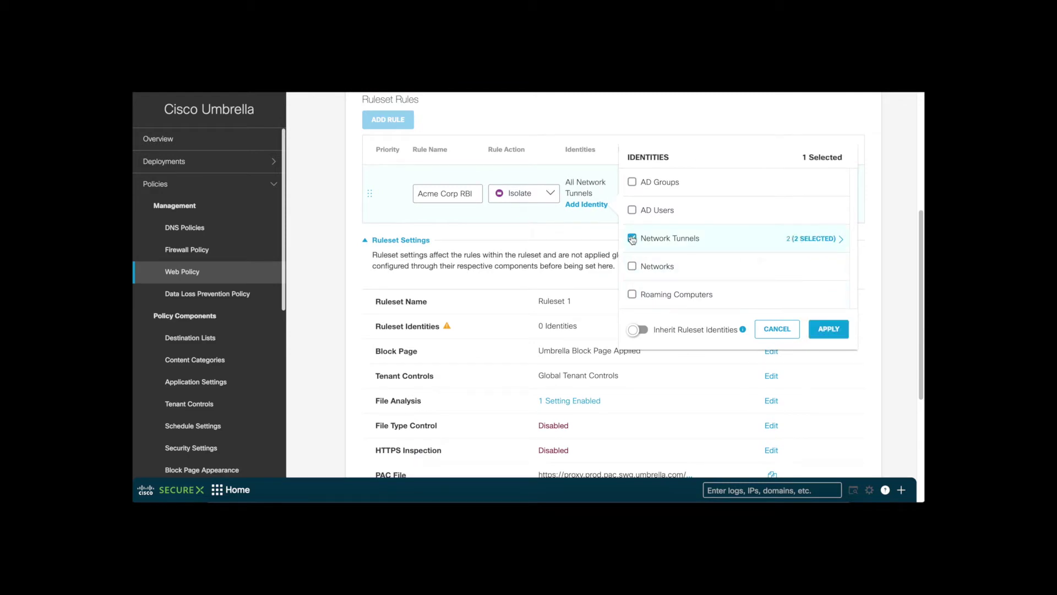
left_click(796, 238)
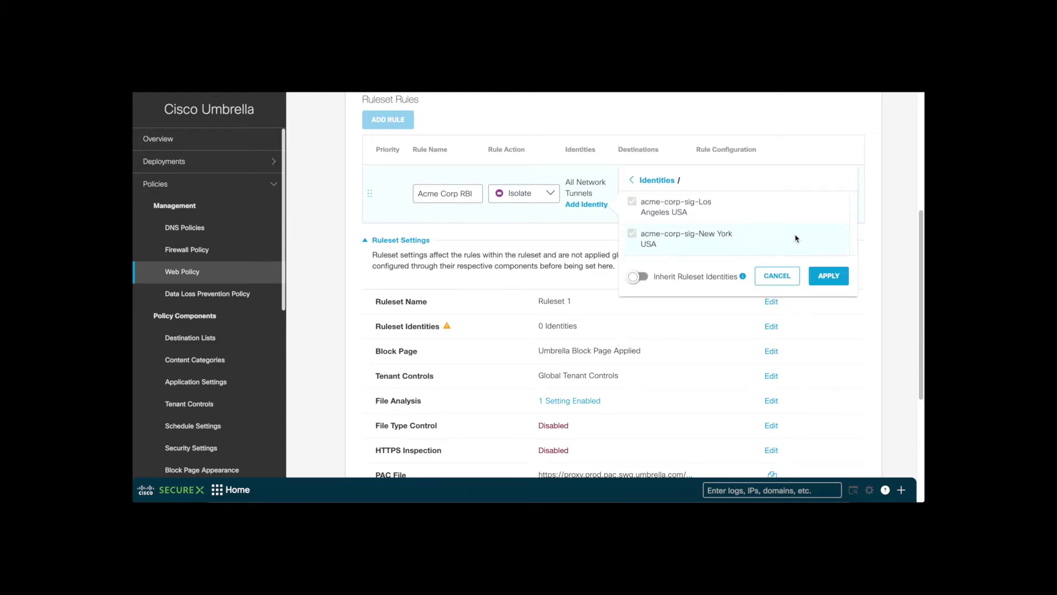
left_click(824, 275)
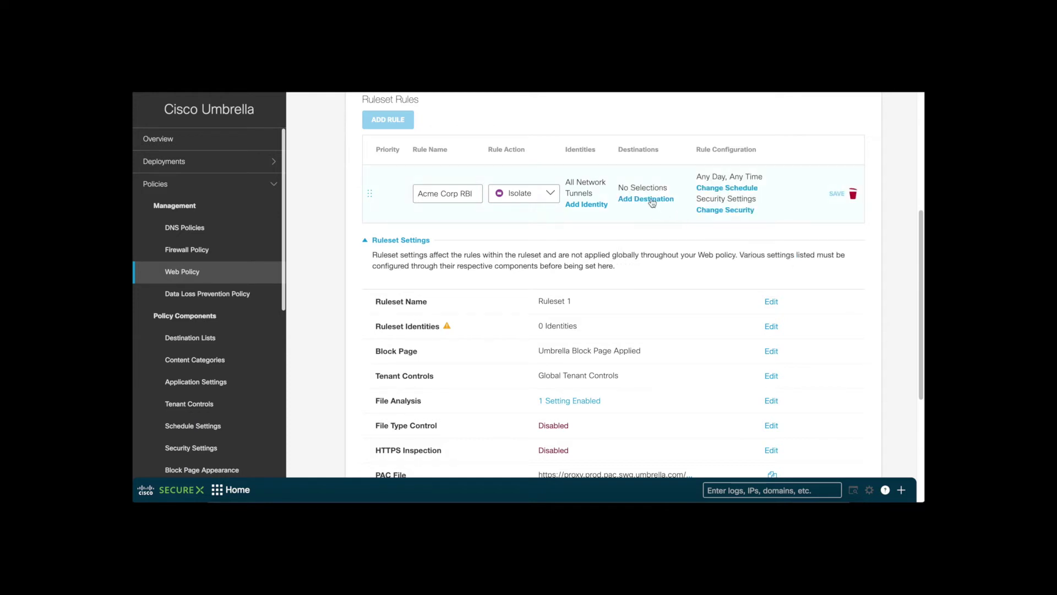
left_click(646, 198)
left_click(546, 351)
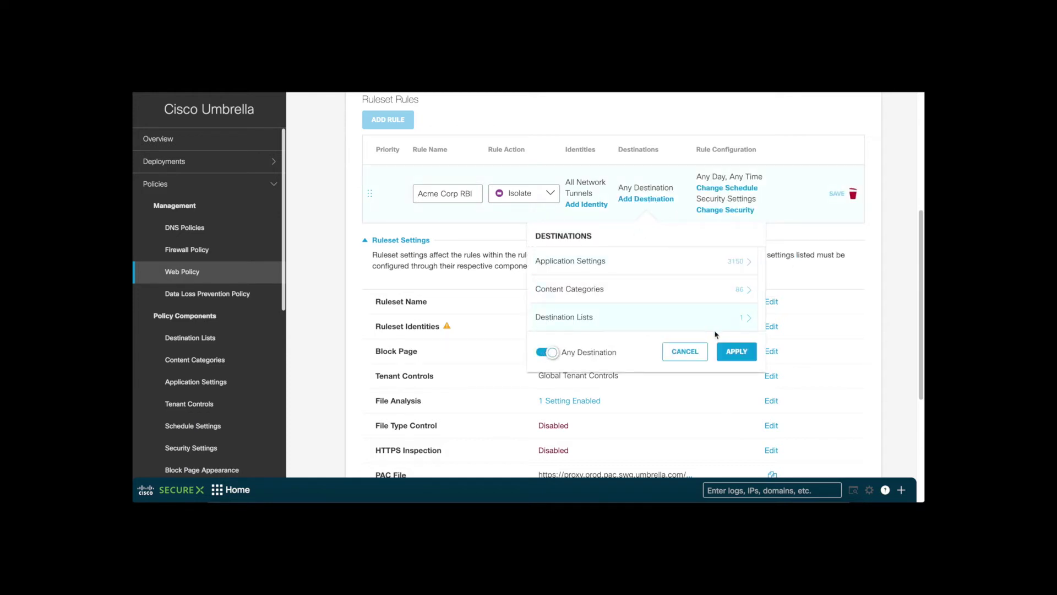
left_click(731, 351)
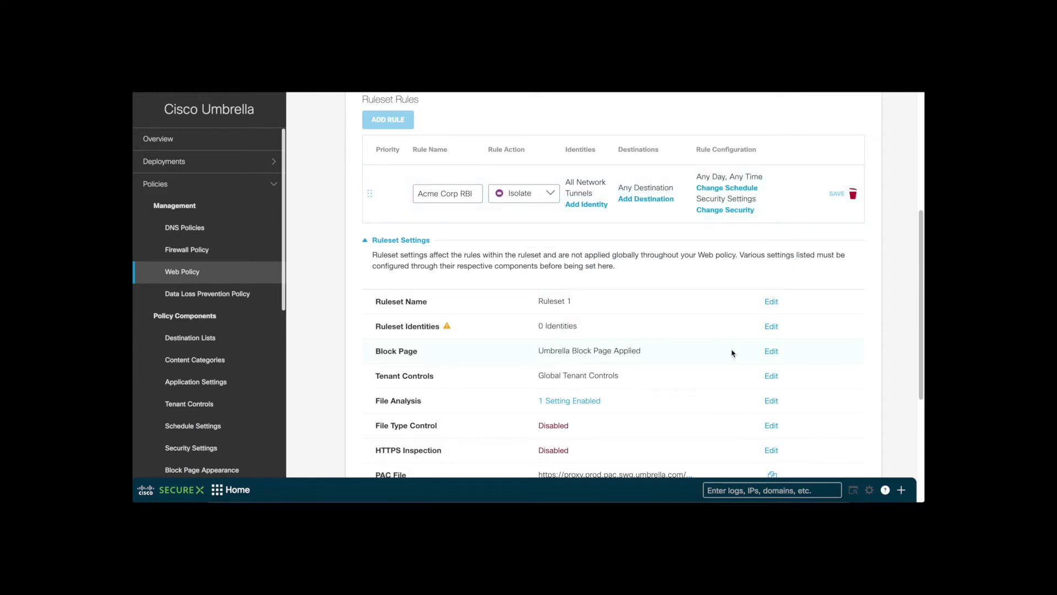
Select Command and Control Callbacks, Malware, Phishing Attacks and Potentially Harmful Domains security categories
left_click(720, 212)
left_click(619, 272)
left_click(619, 299)
left_click(619, 328)
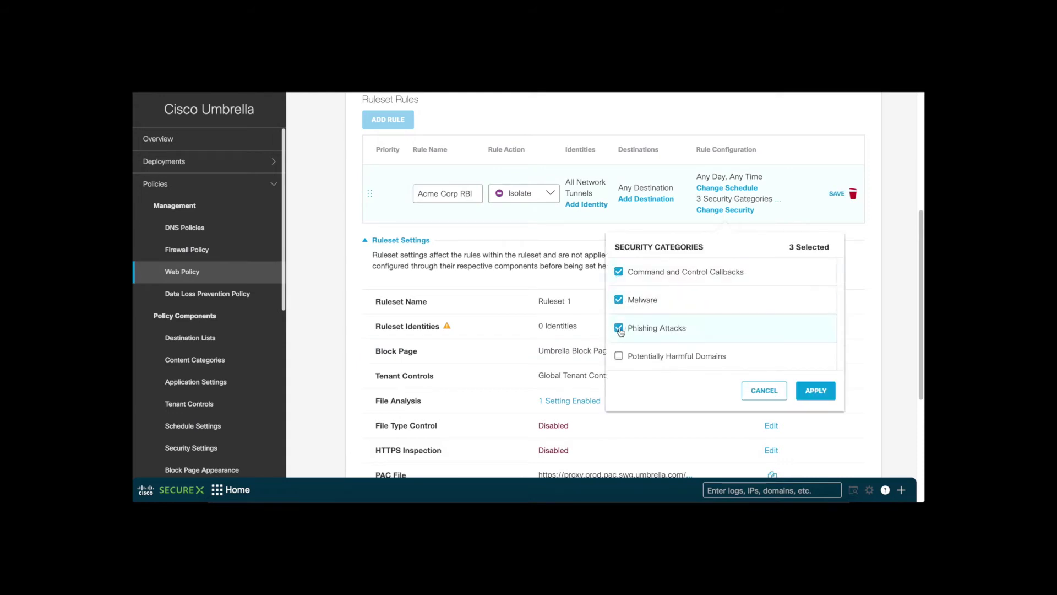
left_click(619, 355)
left_click(815, 391)
Save the Acme Corp RBI rule and rename the ruleset to Acme Corp Policy
left_click(837, 194)
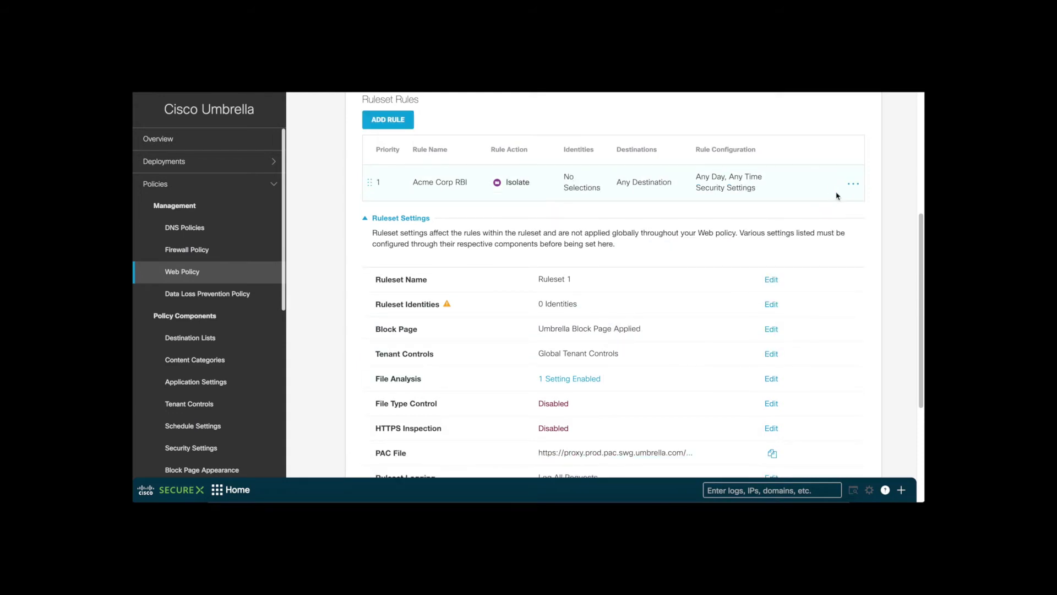
left_click(773, 285)
triple_click(633, 287)
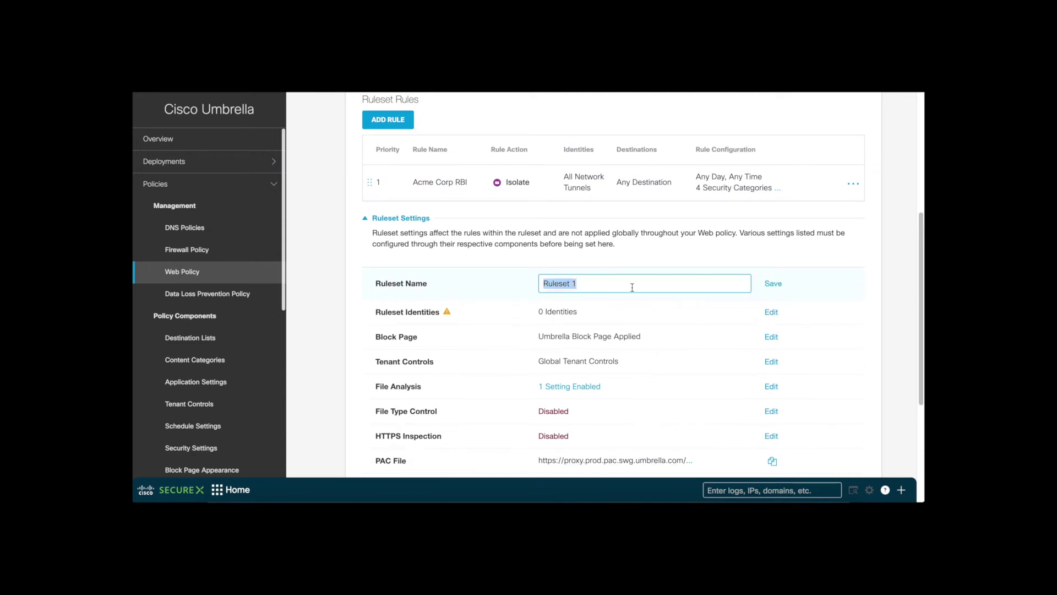
type("Acme Corp Policy")
left_click(773, 284)
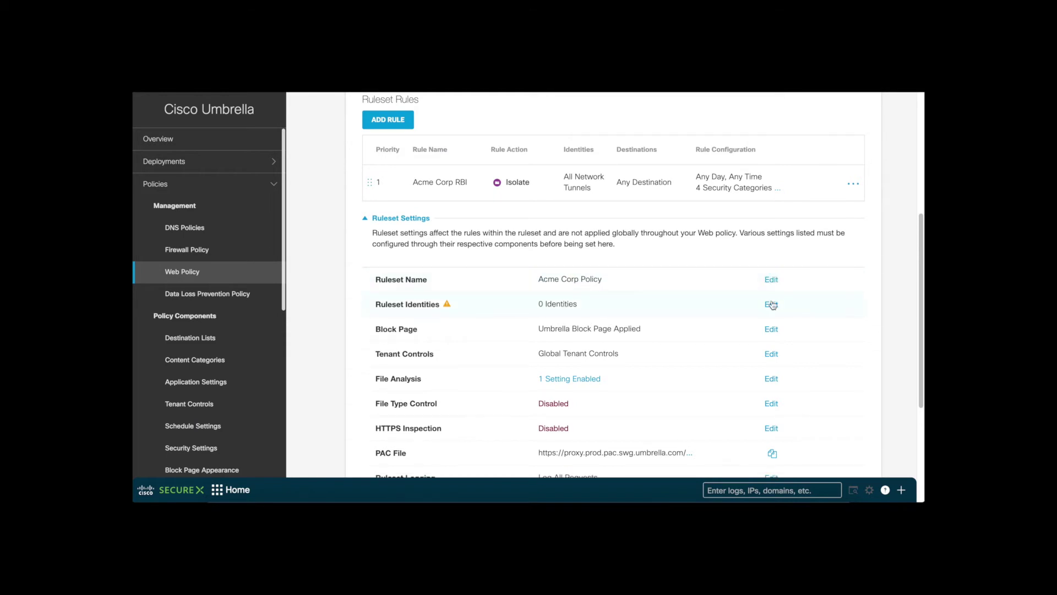
Set the ruleset identities to the Los Angeles and New York tunnels
left_click(773, 304)
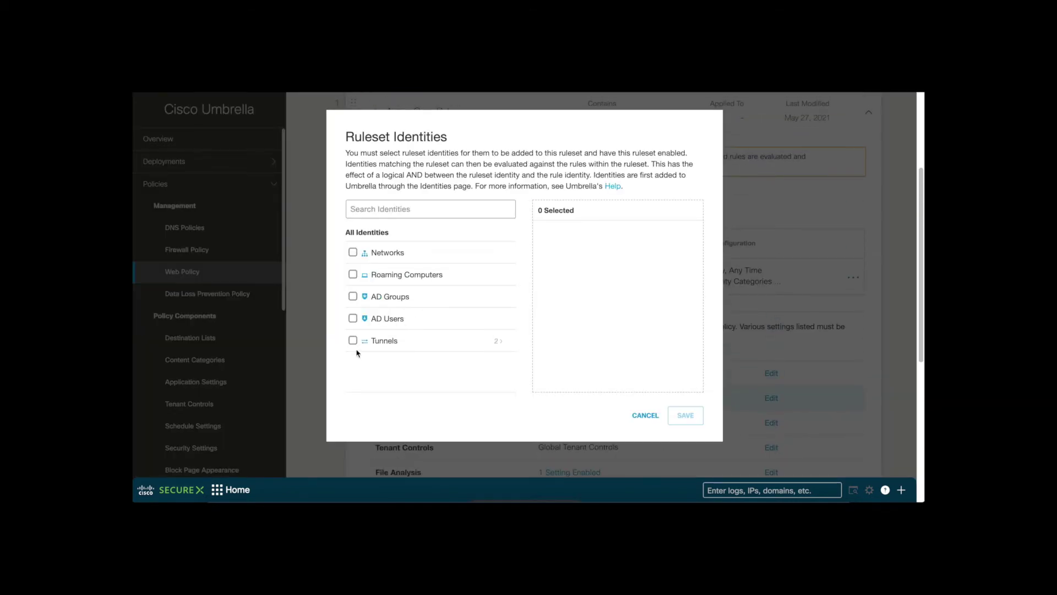
left_click(417, 342)
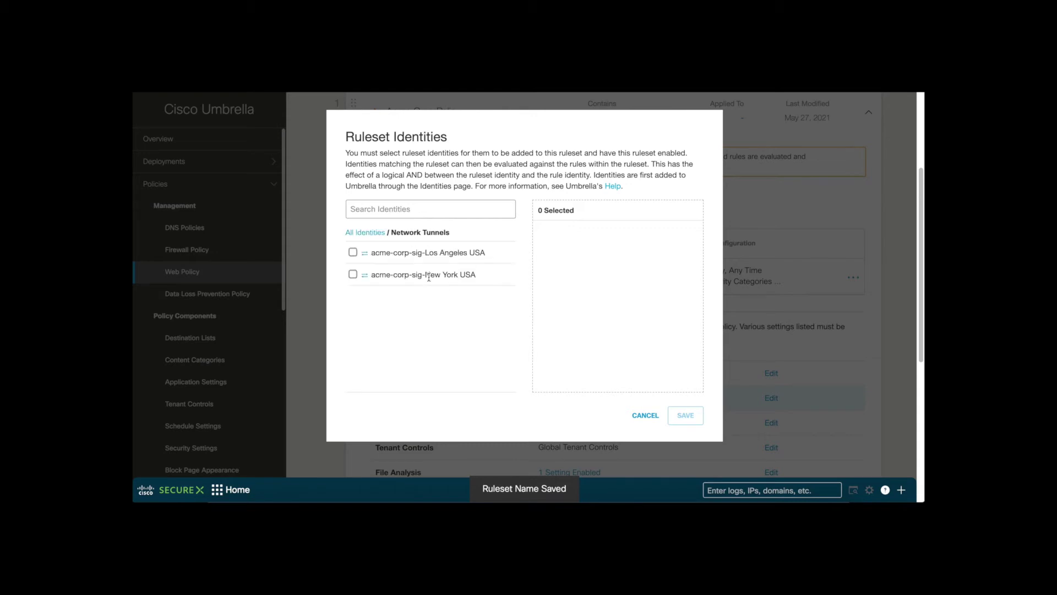
left_click(353, 252)
left_click(353, 275)
left_click(681, 419)
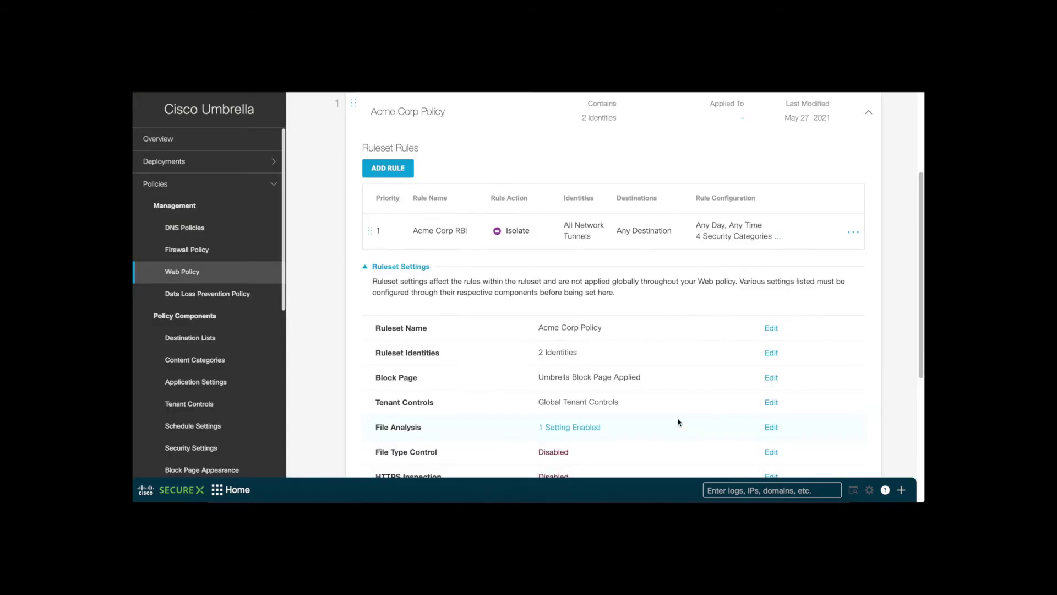
scroll(718, 399, "down", 2)
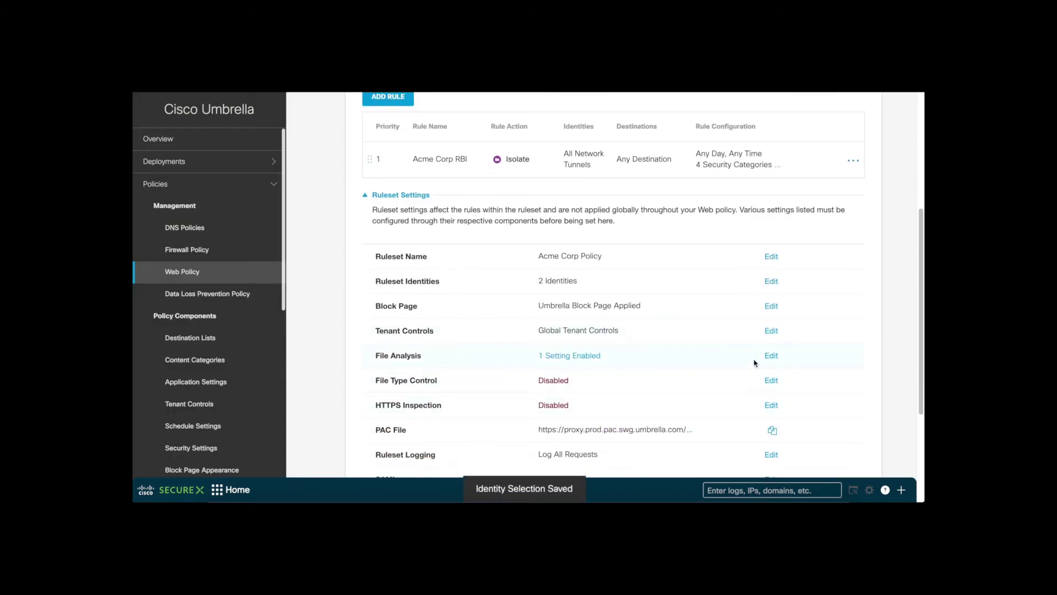
left_click(771, 357)
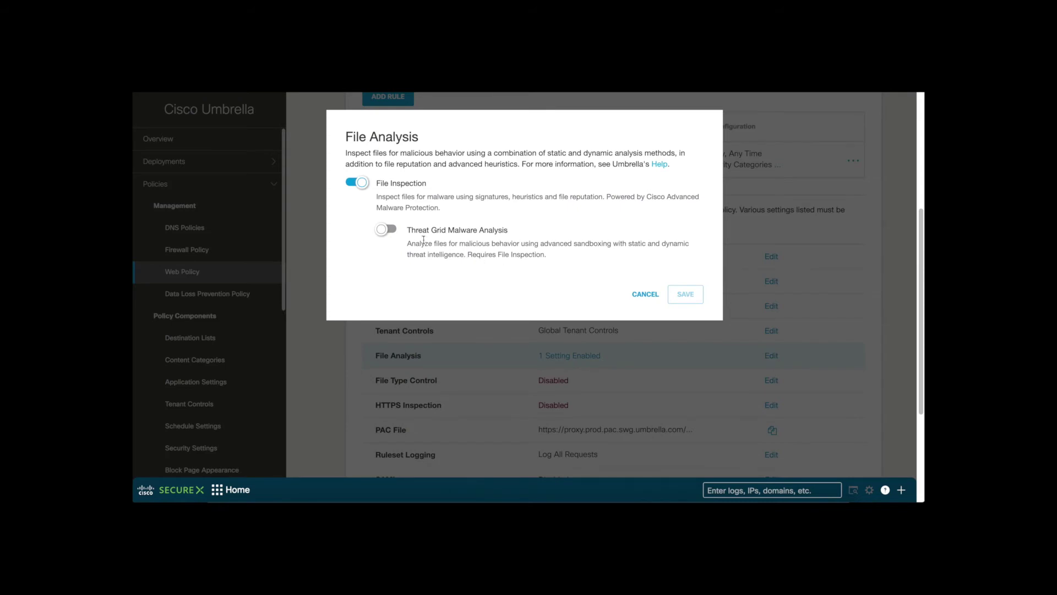
Enable Threat Grid Malware Analysis with the North America sandbox region
left_click(386, 229)
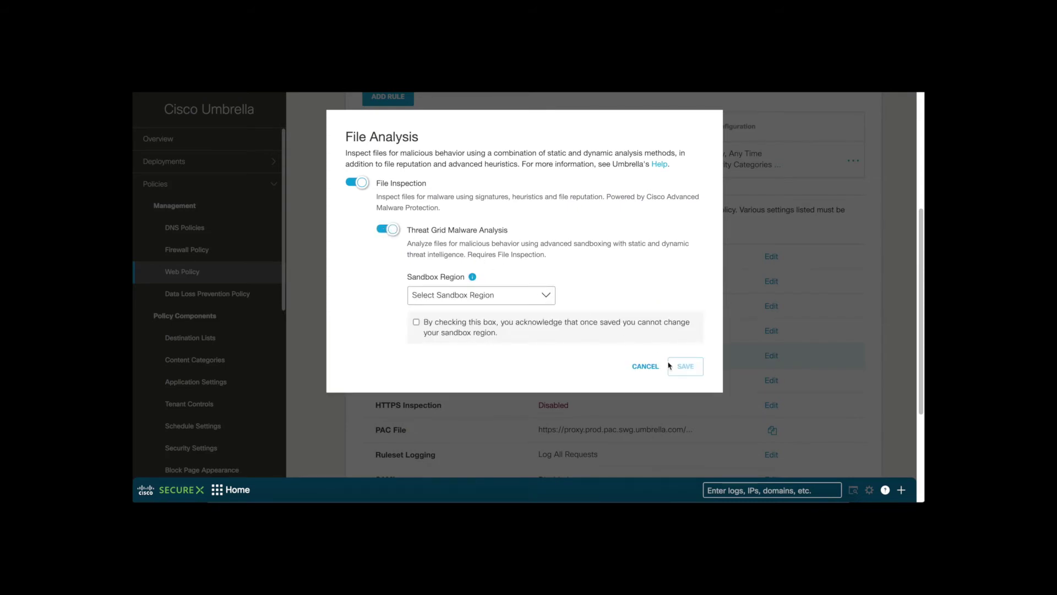
left_click(531, 324)
left_click(530, 299)
left_click(477, 321)
left_click(686, 367)
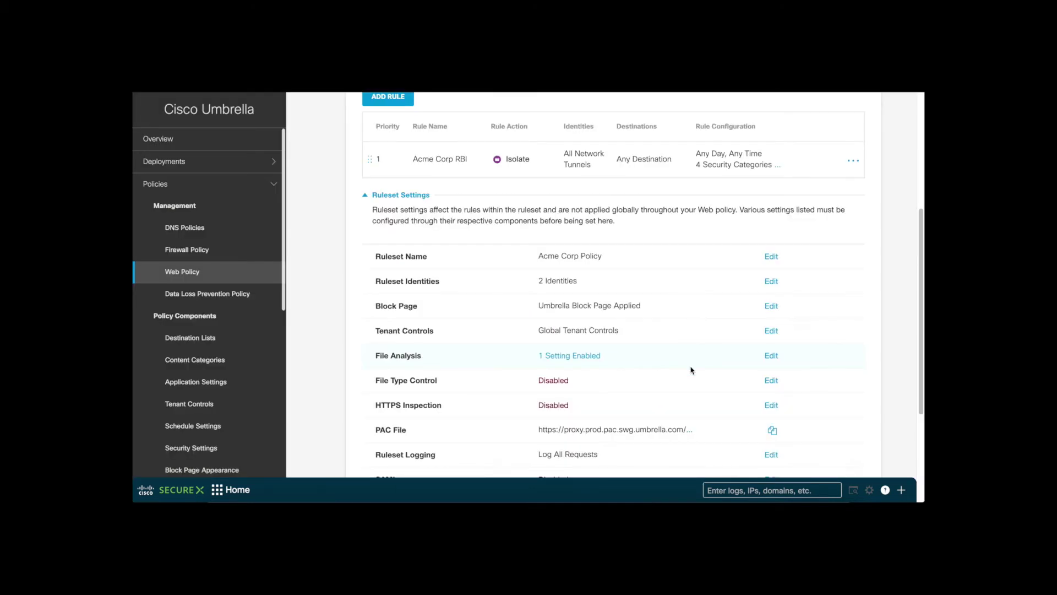
Block the iso file type in File Type Control
left_click(771, 379)
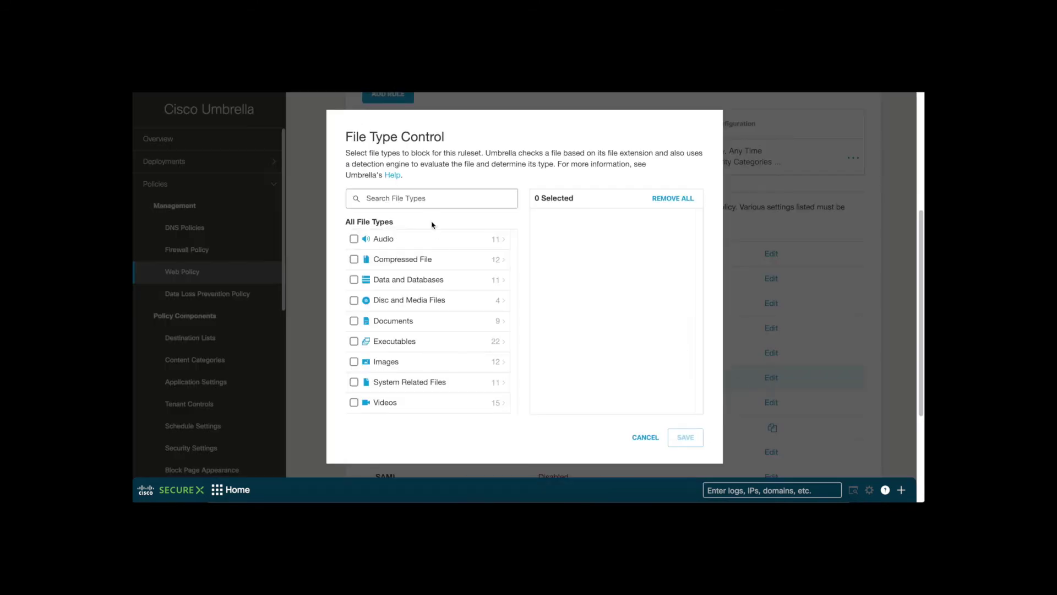
type("iso")
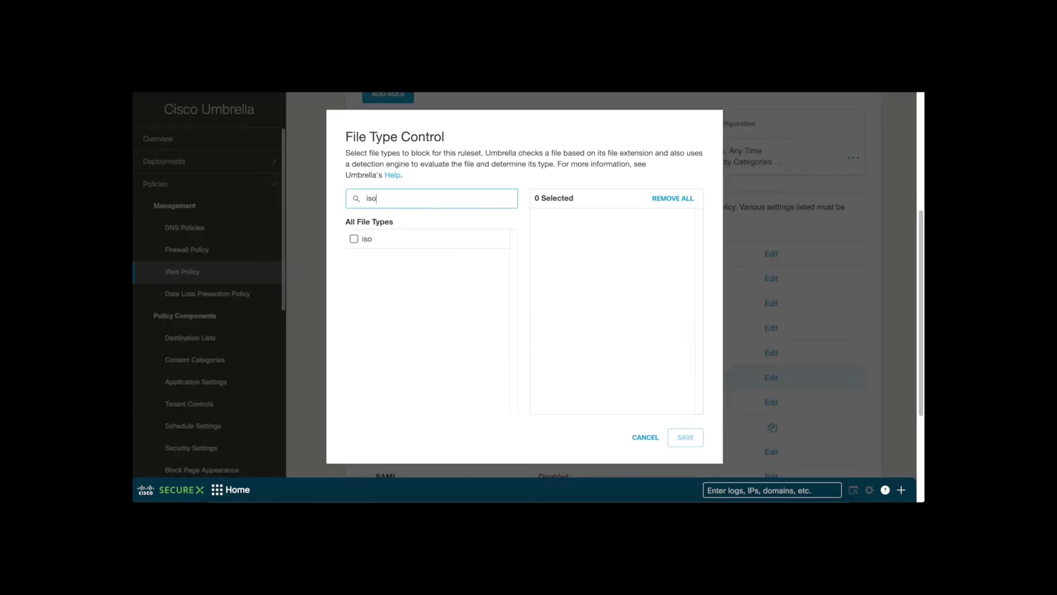
left_click(355, 239)
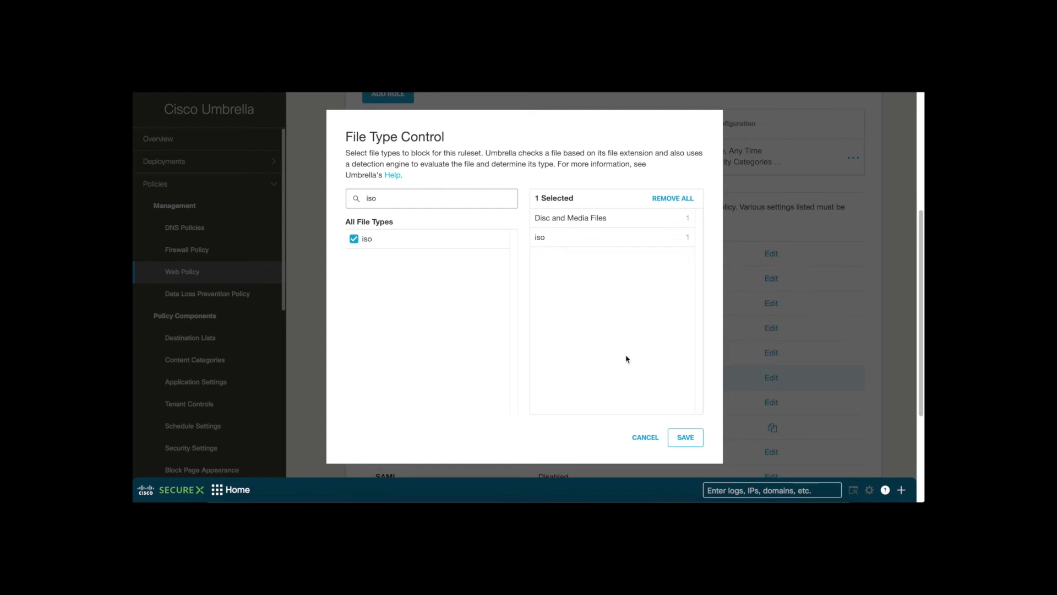
left_click(686, 439)
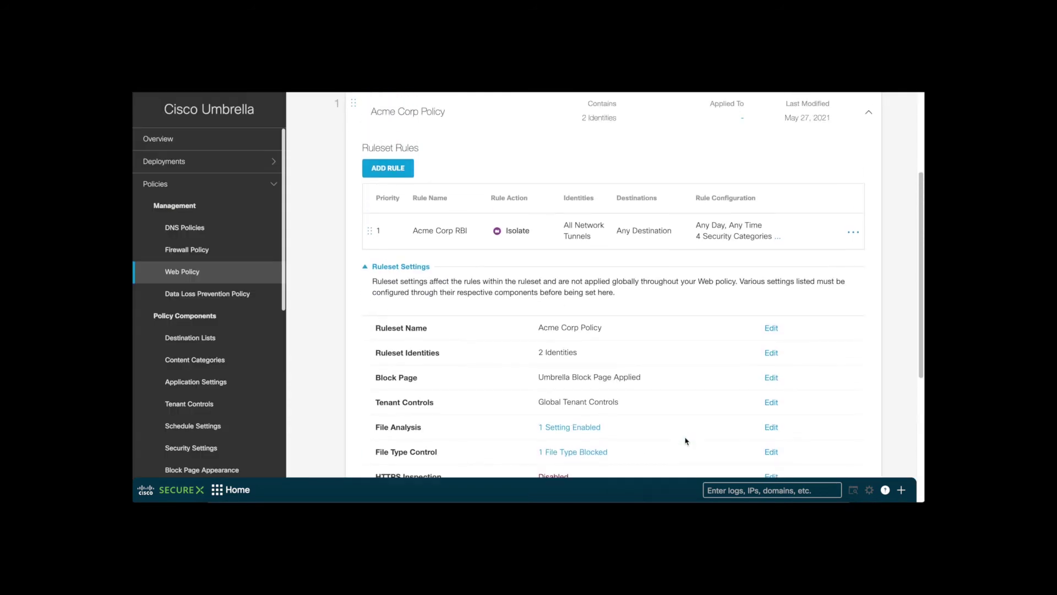
Enable HTTPS Inspection for the Acme Corp Policy ruleset
left_click(770, 391)
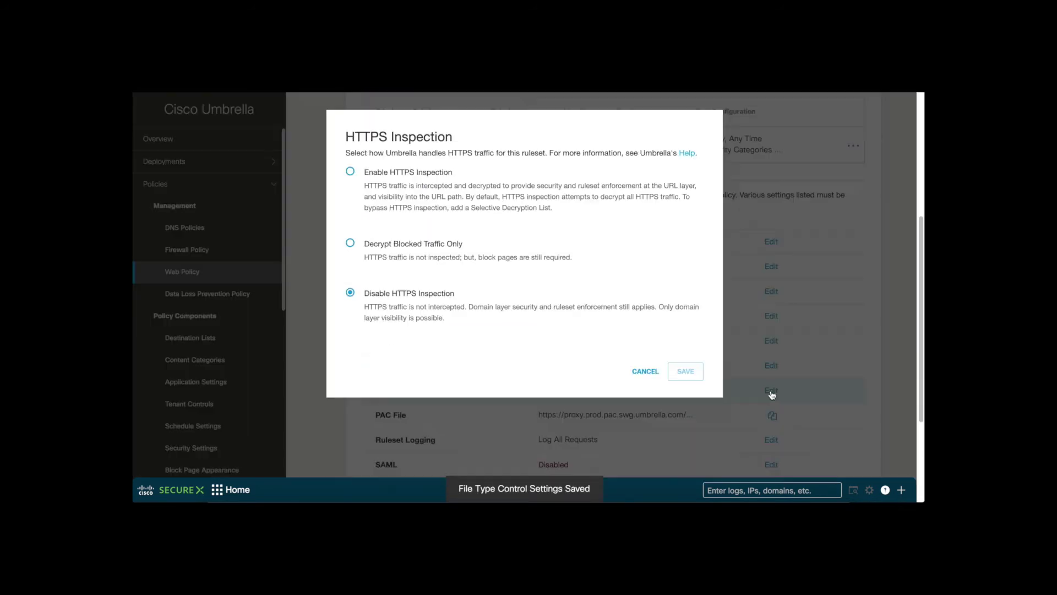
left_click(350, 172)
scroll(522, 334, "down", 2)
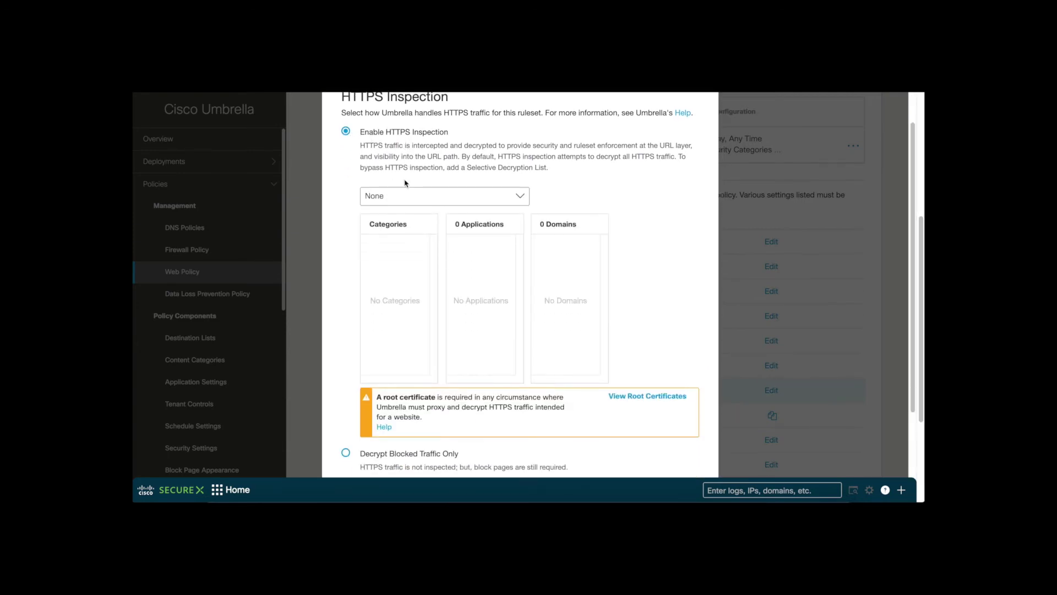
scroll(521, 334, "down", 4)
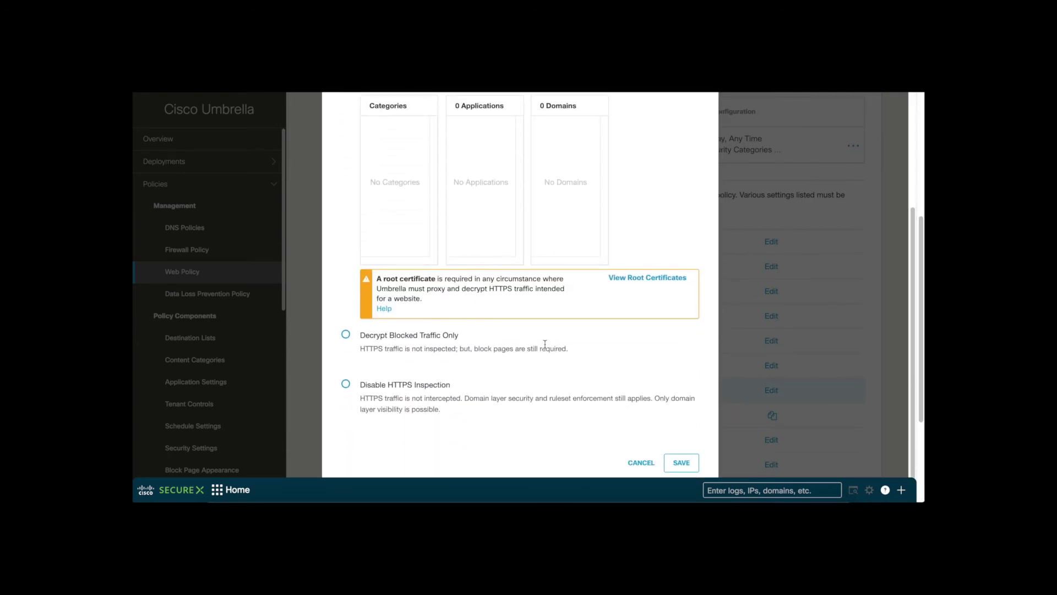
left_click(681, 458)
scroll(681, 458, "down", 3)
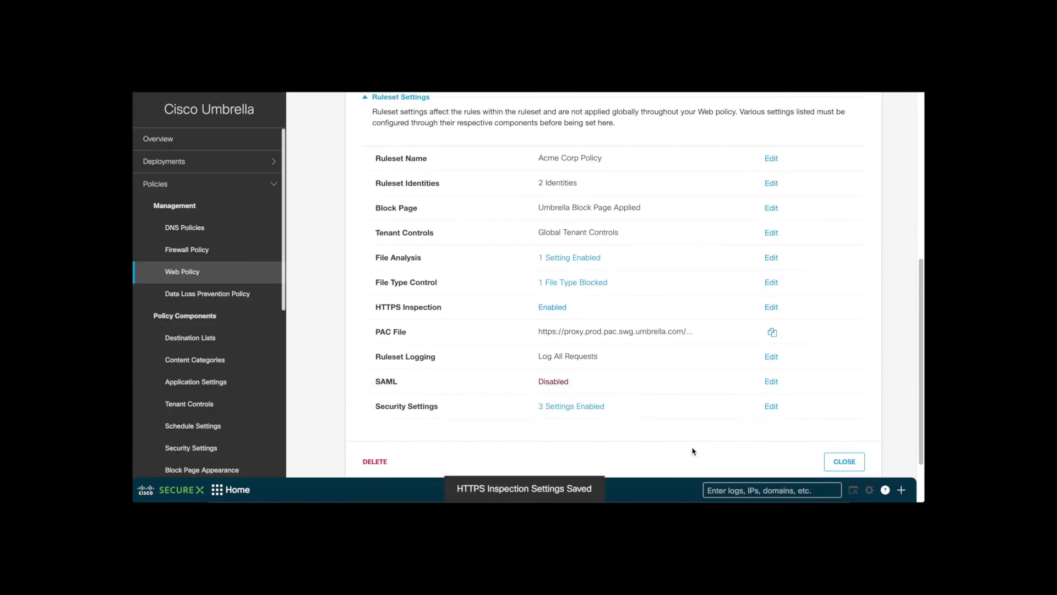
Apply the Acme Corp Web Settings security profile and close the ruleset
left_click(771, 406)
left_click(435, 198)
left_click(436, 220)
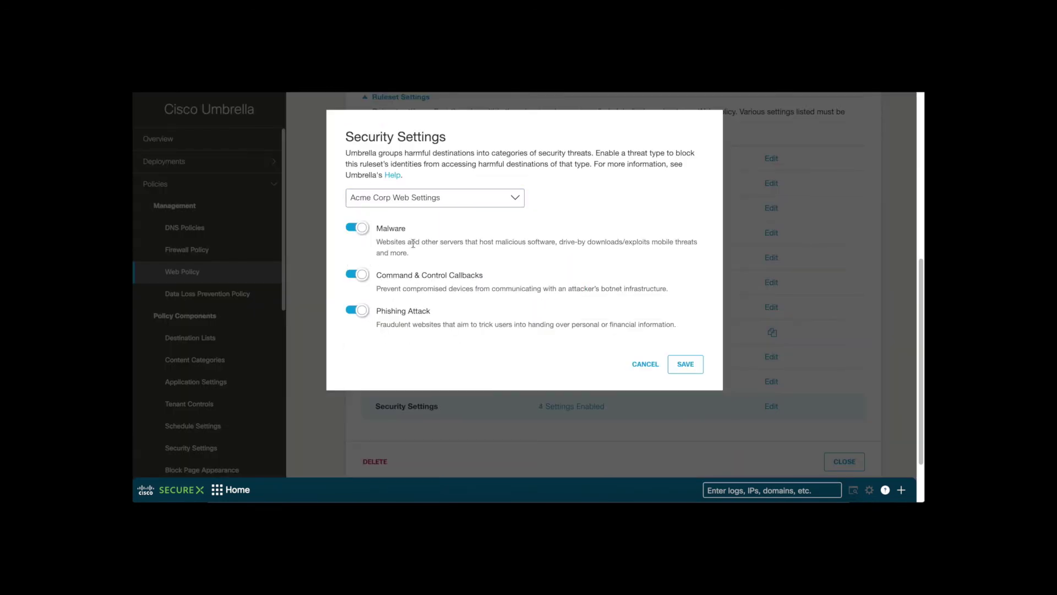
left_click(686, 400)
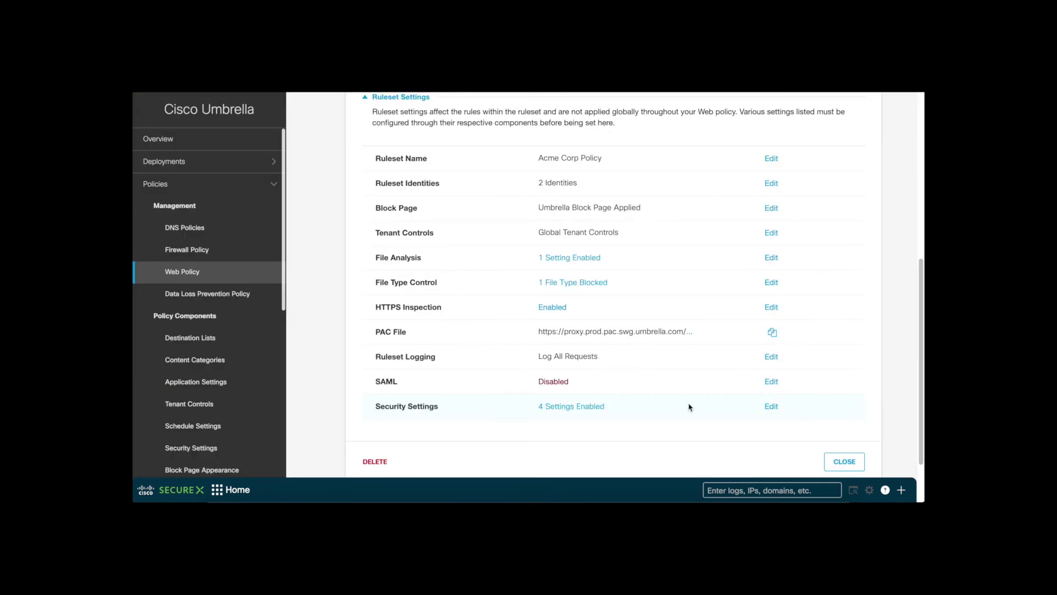
left_click(846, 455)
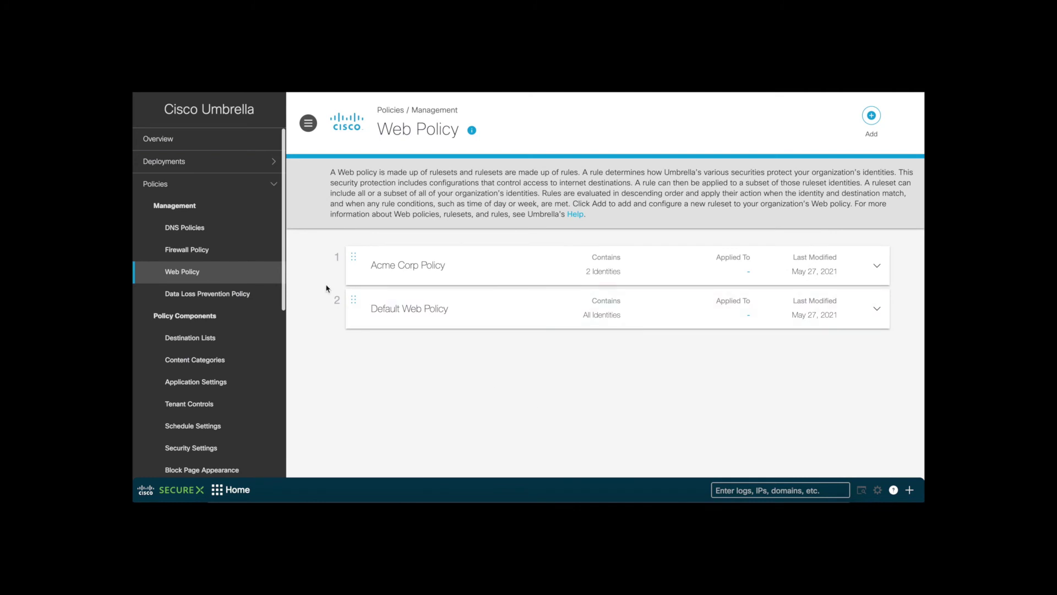
Add a Data Loss Prevention rule named Acme Corp DLP with the Block action
left_click(232, 297)
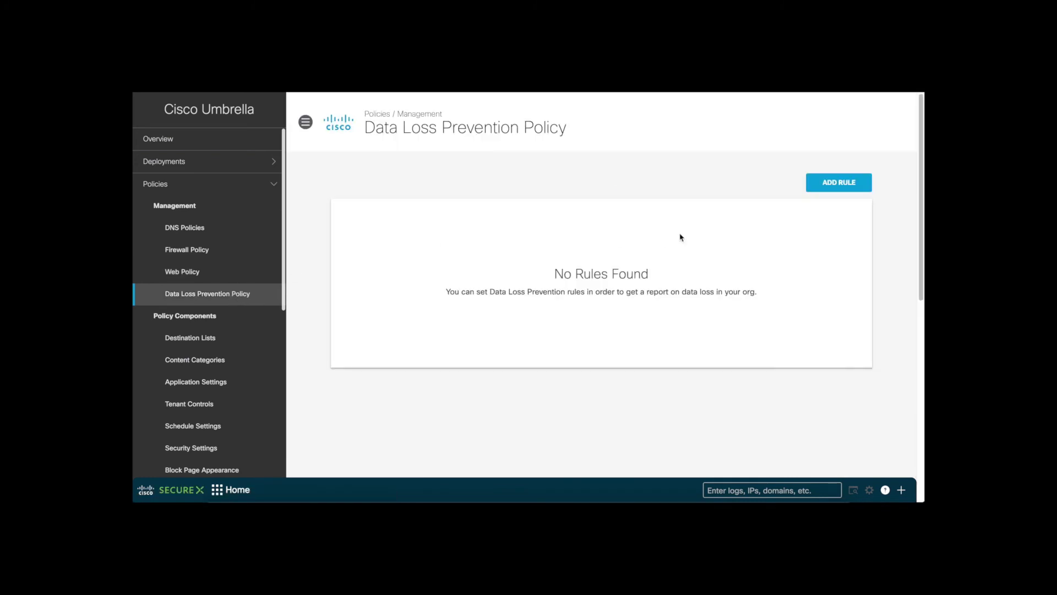
left_click(819, 184)
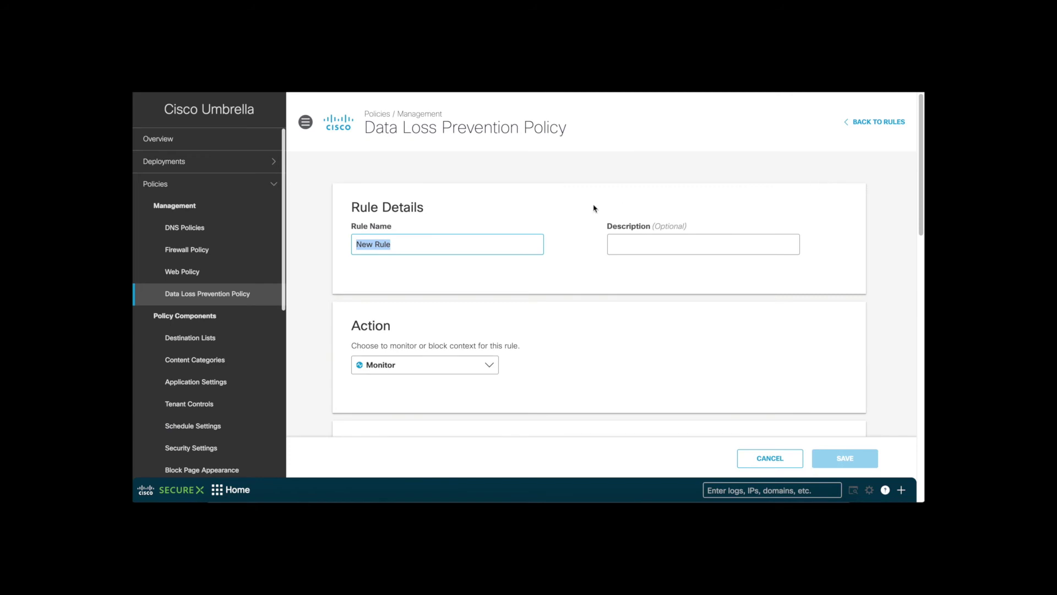
type("Acme Corp DLP")
scroll(501, 160, "down", 3)
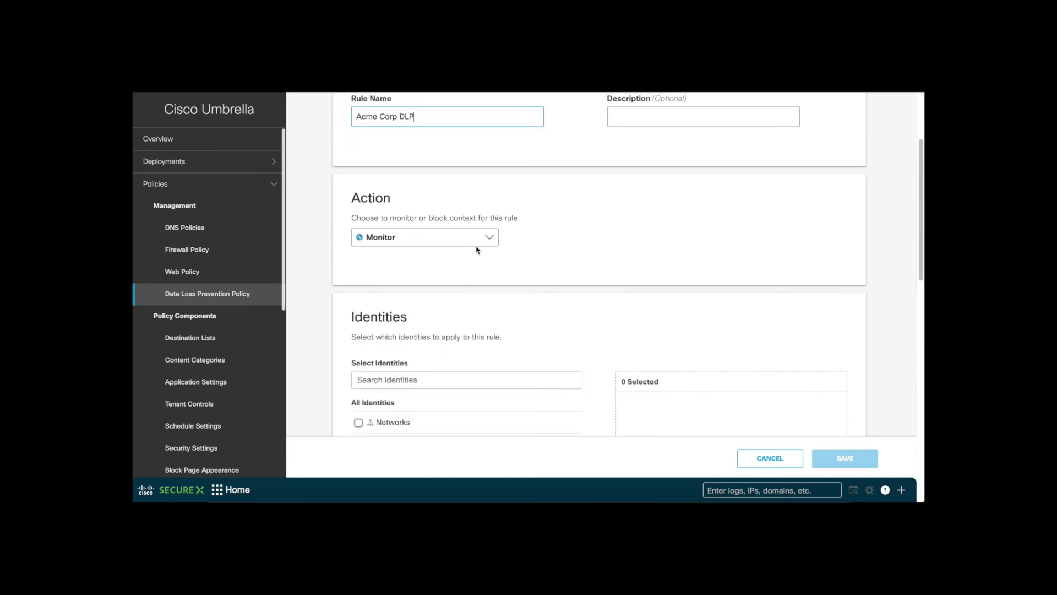
left_click(480, 235)
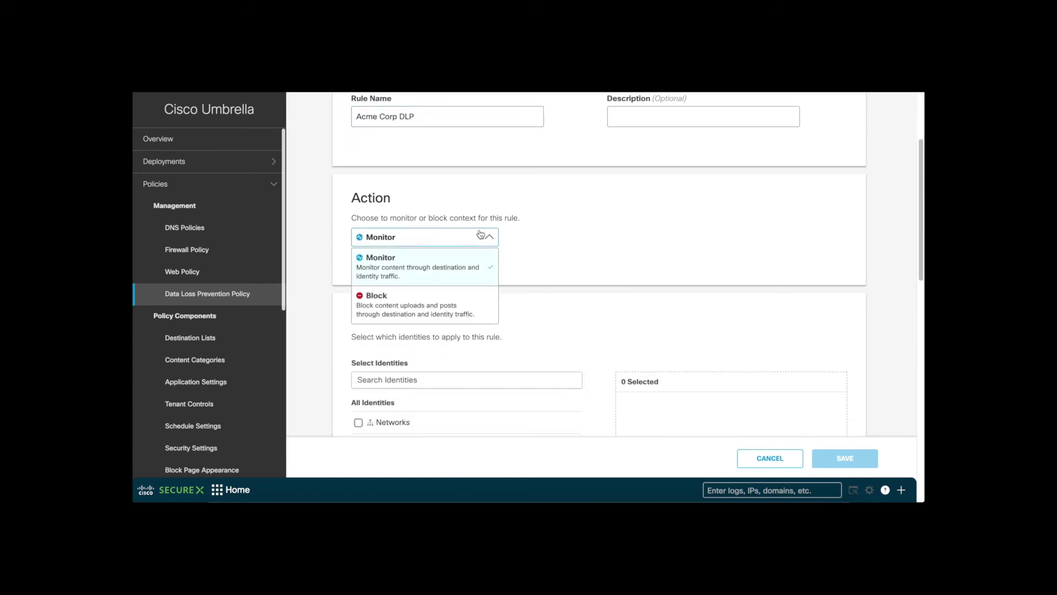
left_click(457, 312)
Choose Gmail and Slack as the rule's destination applications
scroll(467, 309, "down", 10)
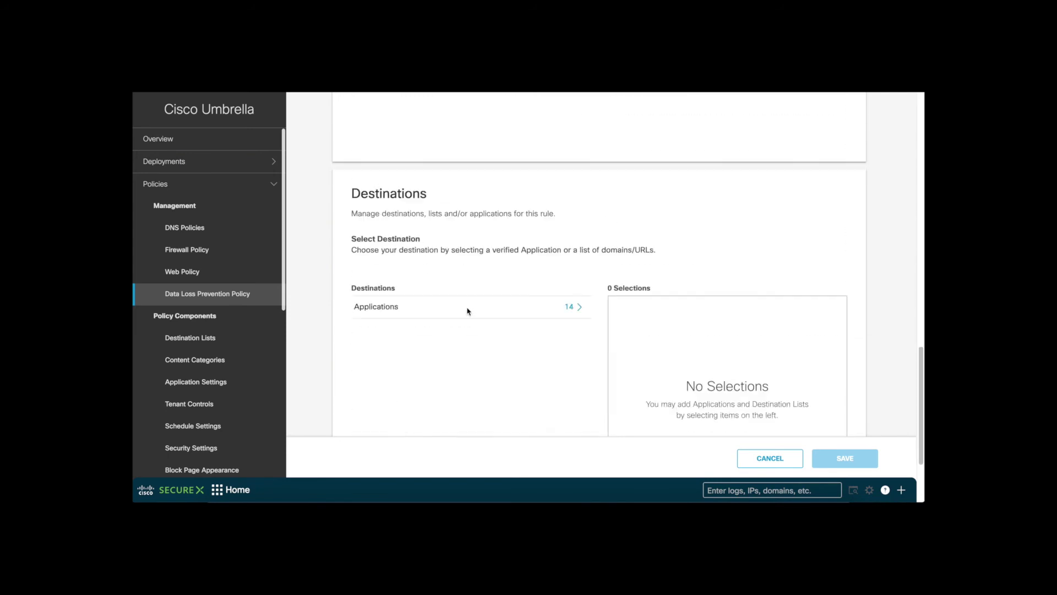
left_click(538, 189)
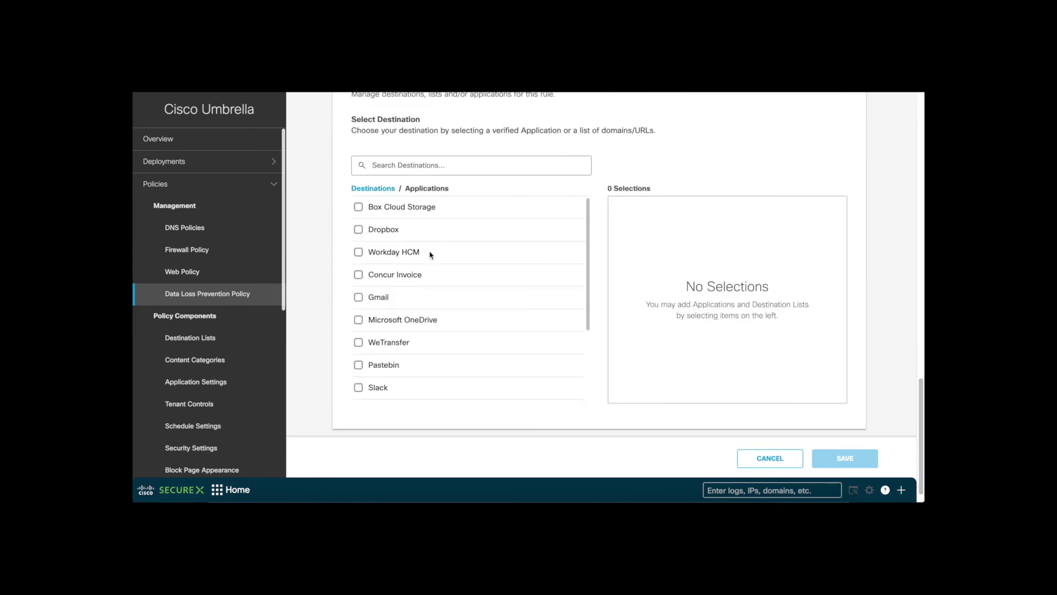
left_click(359, 298)
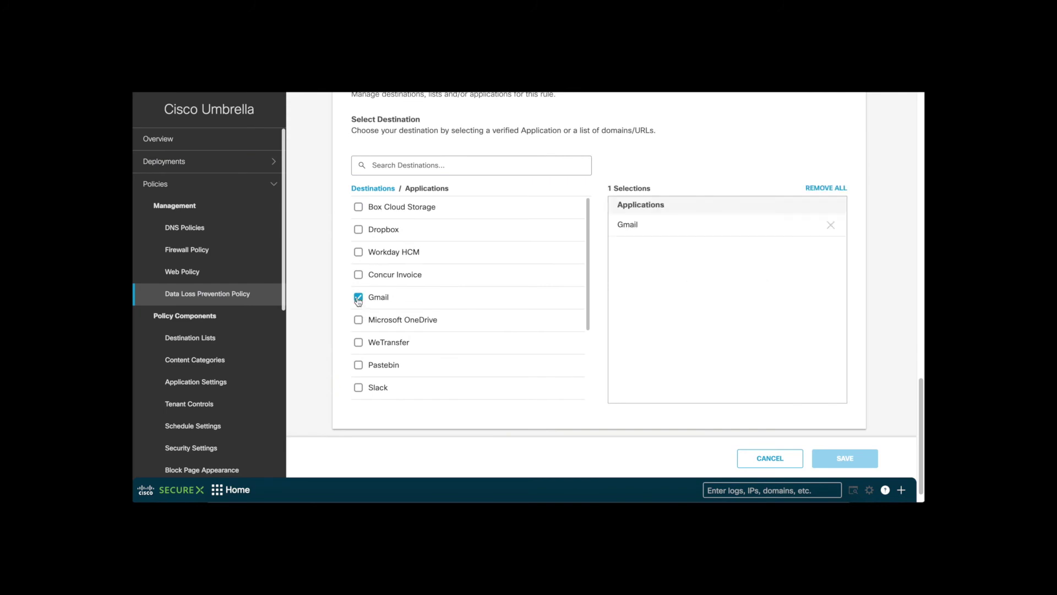
left_click(358, 388)
scroll(544, 407, "down", 10)
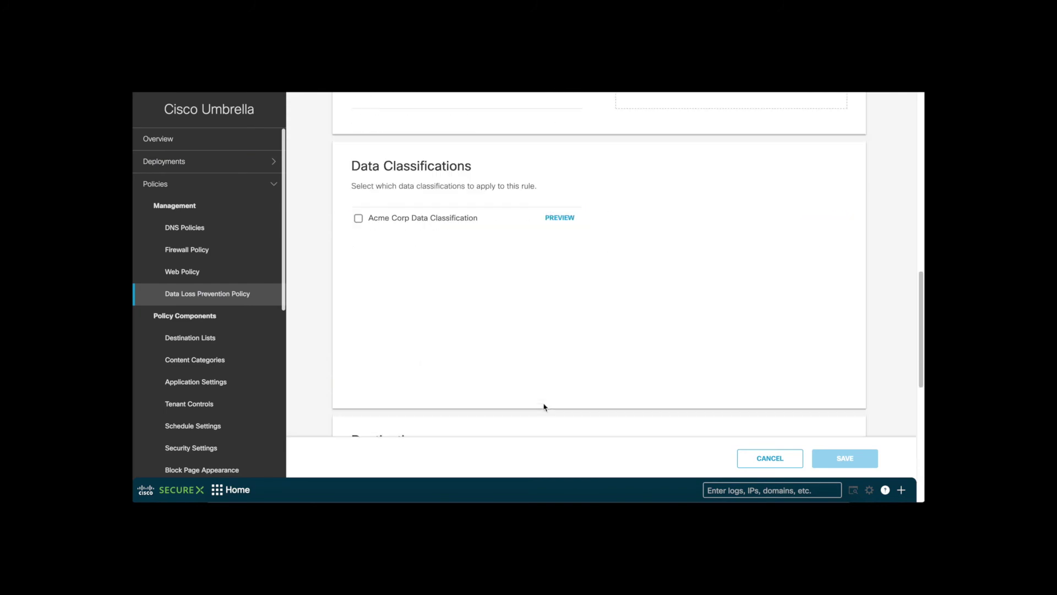
scroll(544, 407, "up", 1)
scroll(544, 407, "down", 1)
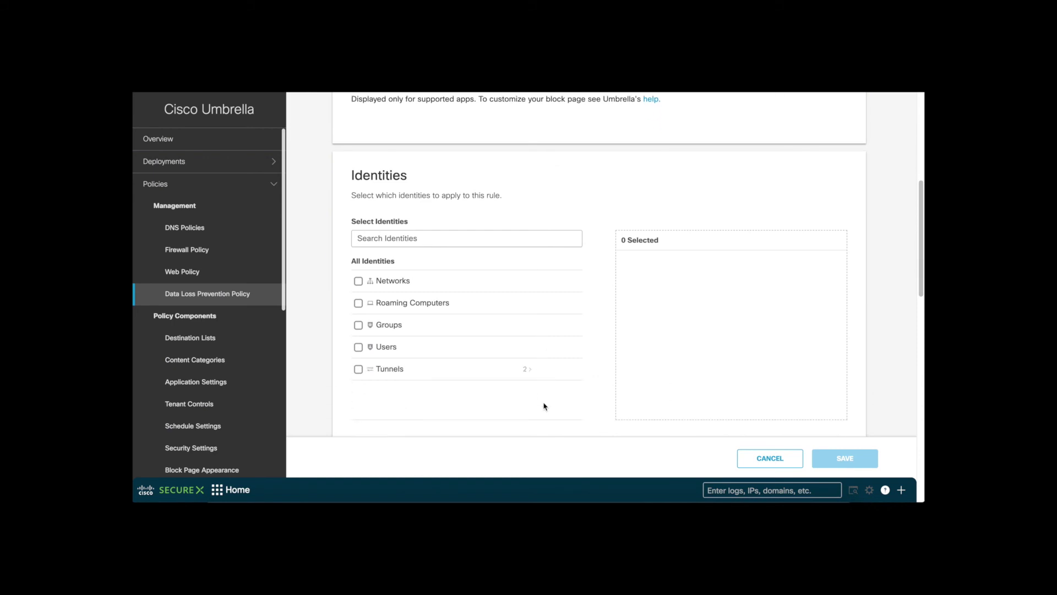
Select the tunnel identities and Acme Corp Data Classification, then save the rule
left_click(406, 368)
left_click(358, 282)
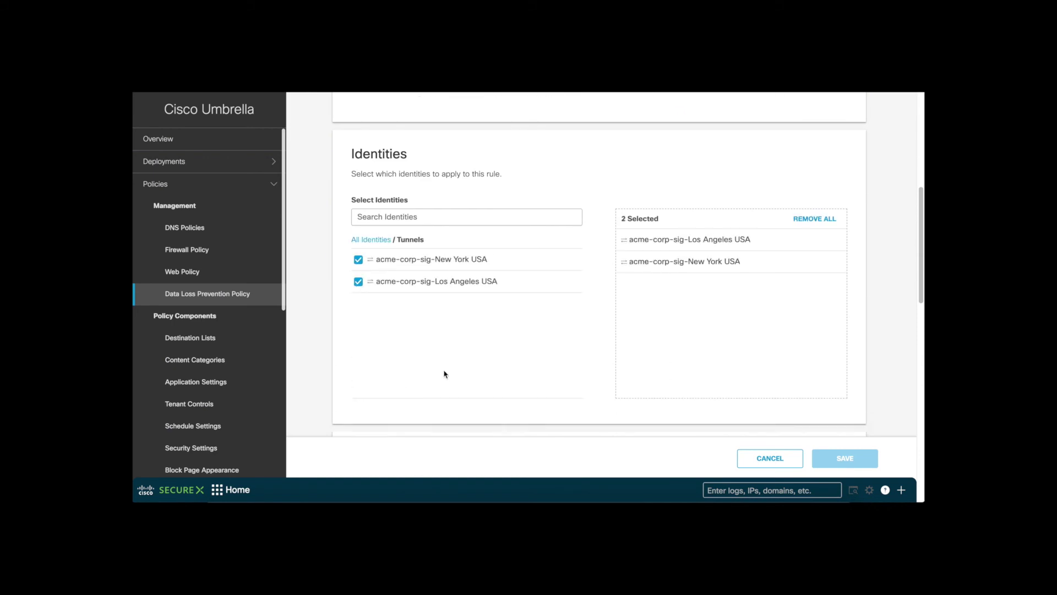
scroll(445, 374, "down", 5)
left_click(358, 337)
left_click(549, 337)
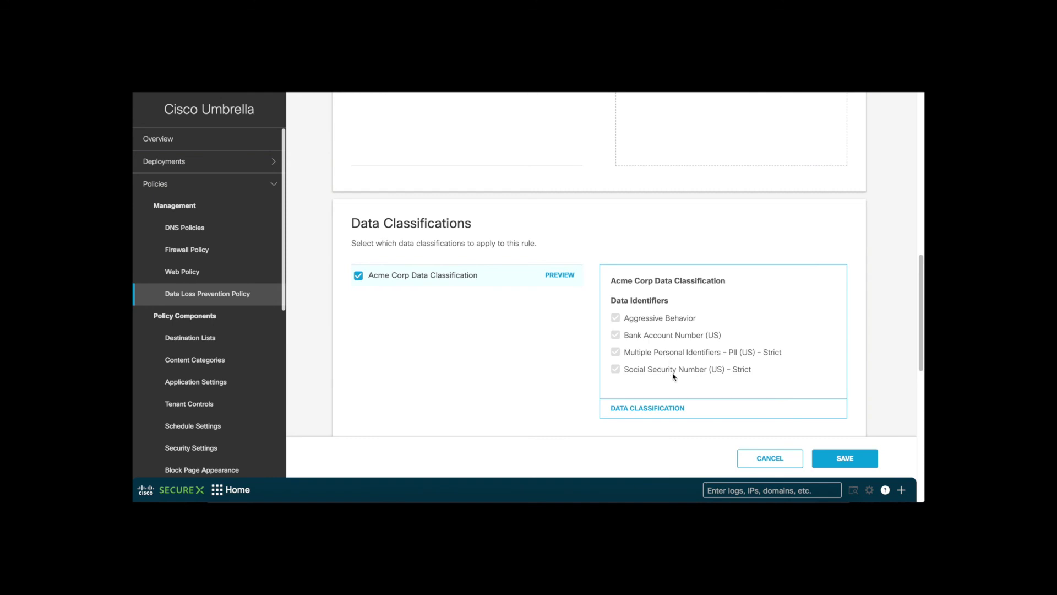
scroll(673, 373, "up", 10)
scroll(673, 373, "down", 5)
left_click(845, 461)
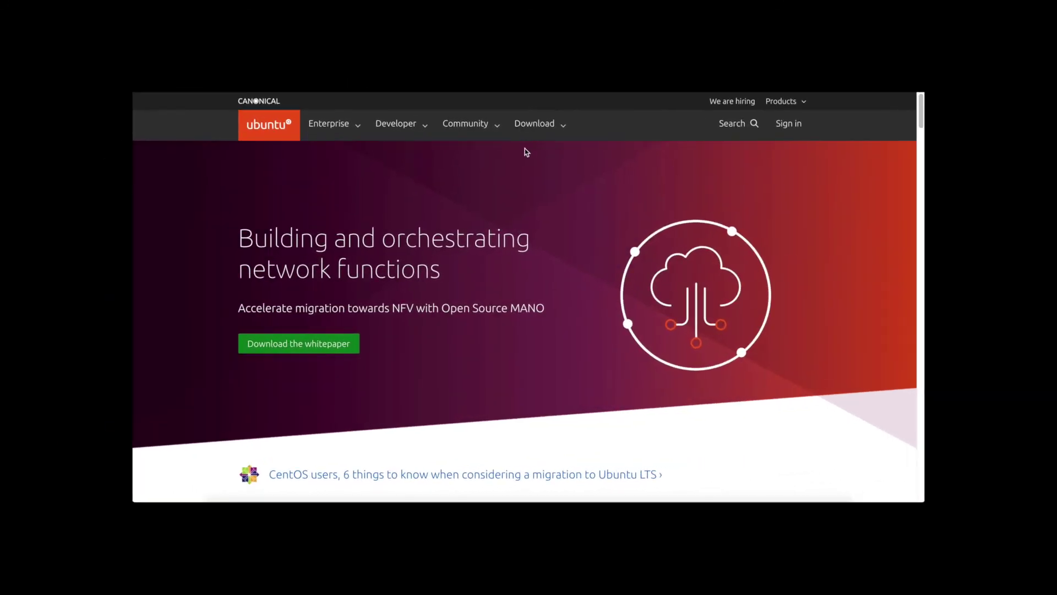
Start the Ubuntu Desktop 20.04 LTS ISO download from ubuntu.com via the 'download now' link
left_click(537, 124)
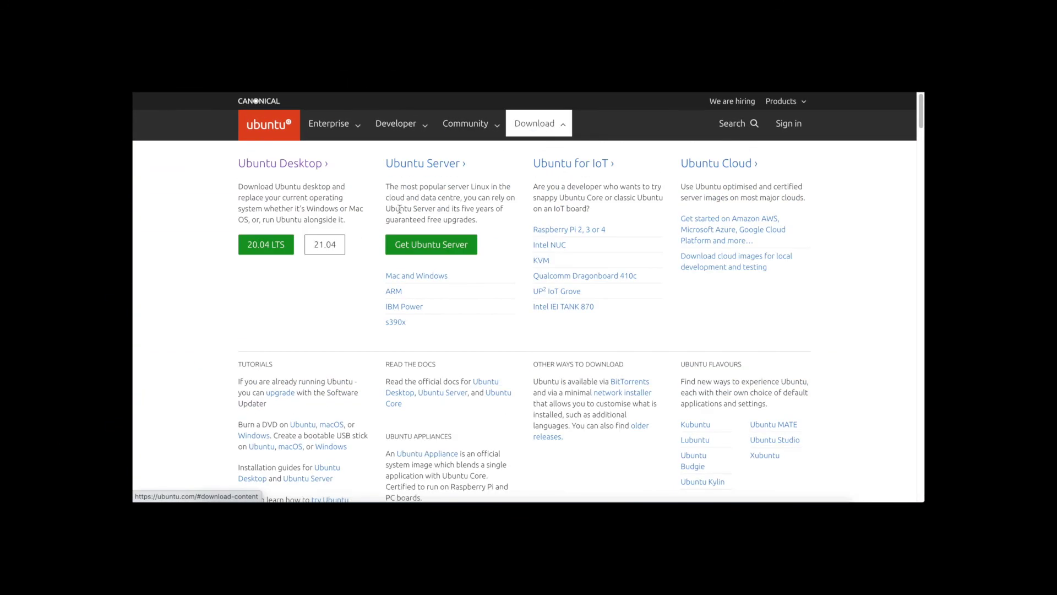
left_click(270, 245)
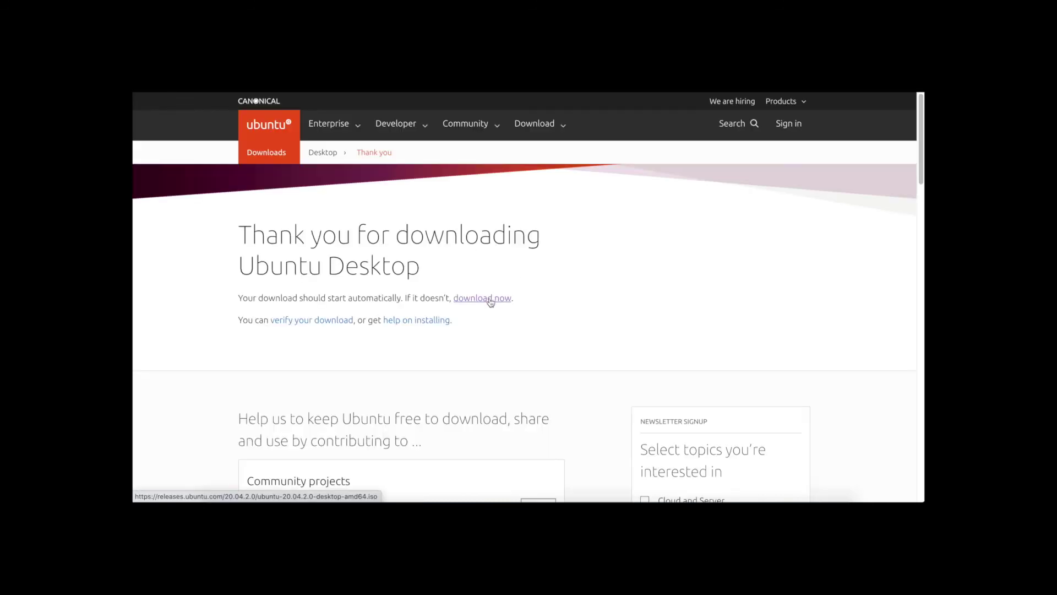
left_click(490, 301)
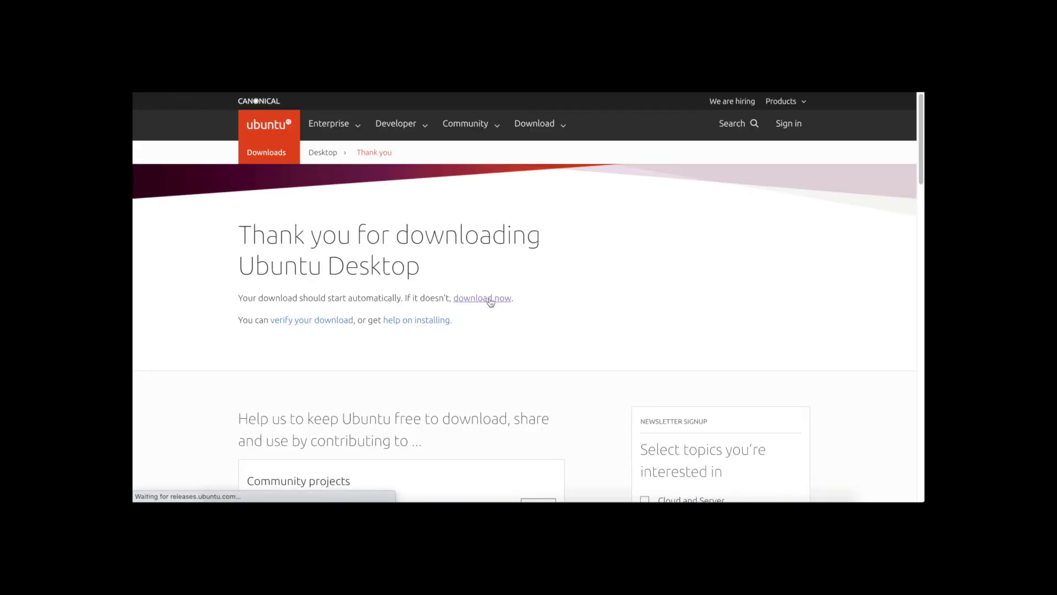